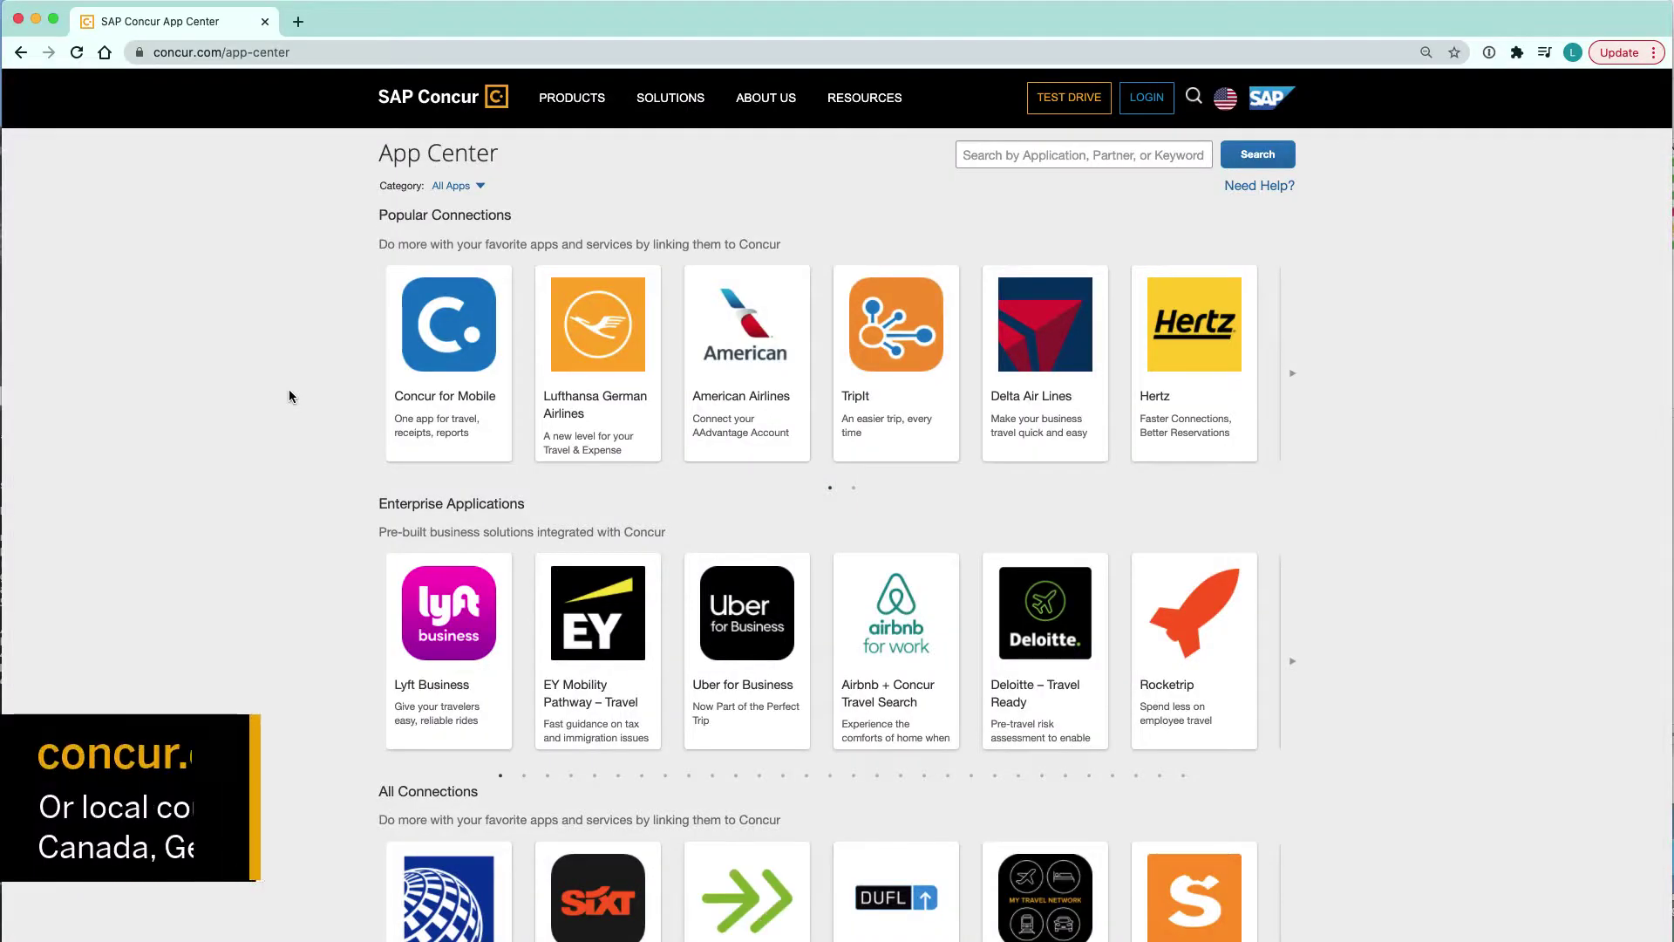
{"action": "scroll", "coordinate": [288, 389], "scroll_direction": "down", "scroll_amount": 1}
{"action": "scroll", "coordinate": [288, 388], "scroll_direction": "down", "scroll_amount": 1}
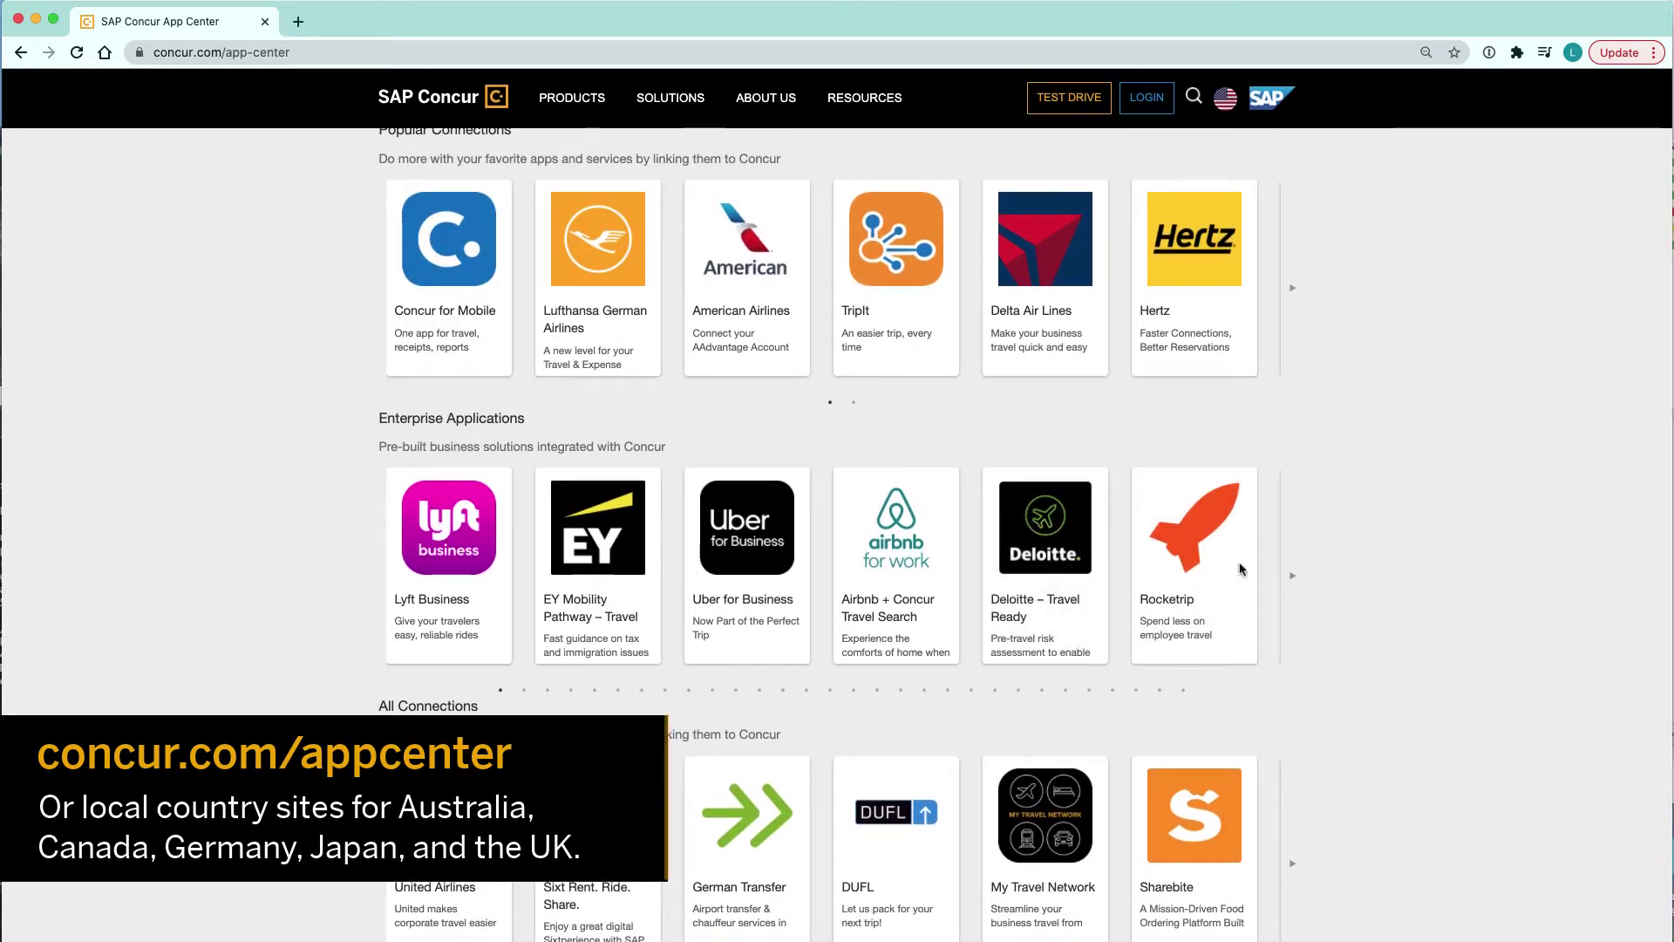
Advance the Enterprise Applications carousel to the next set of apps.
{"action": "left_click", "coordinate": [1291, 574]}
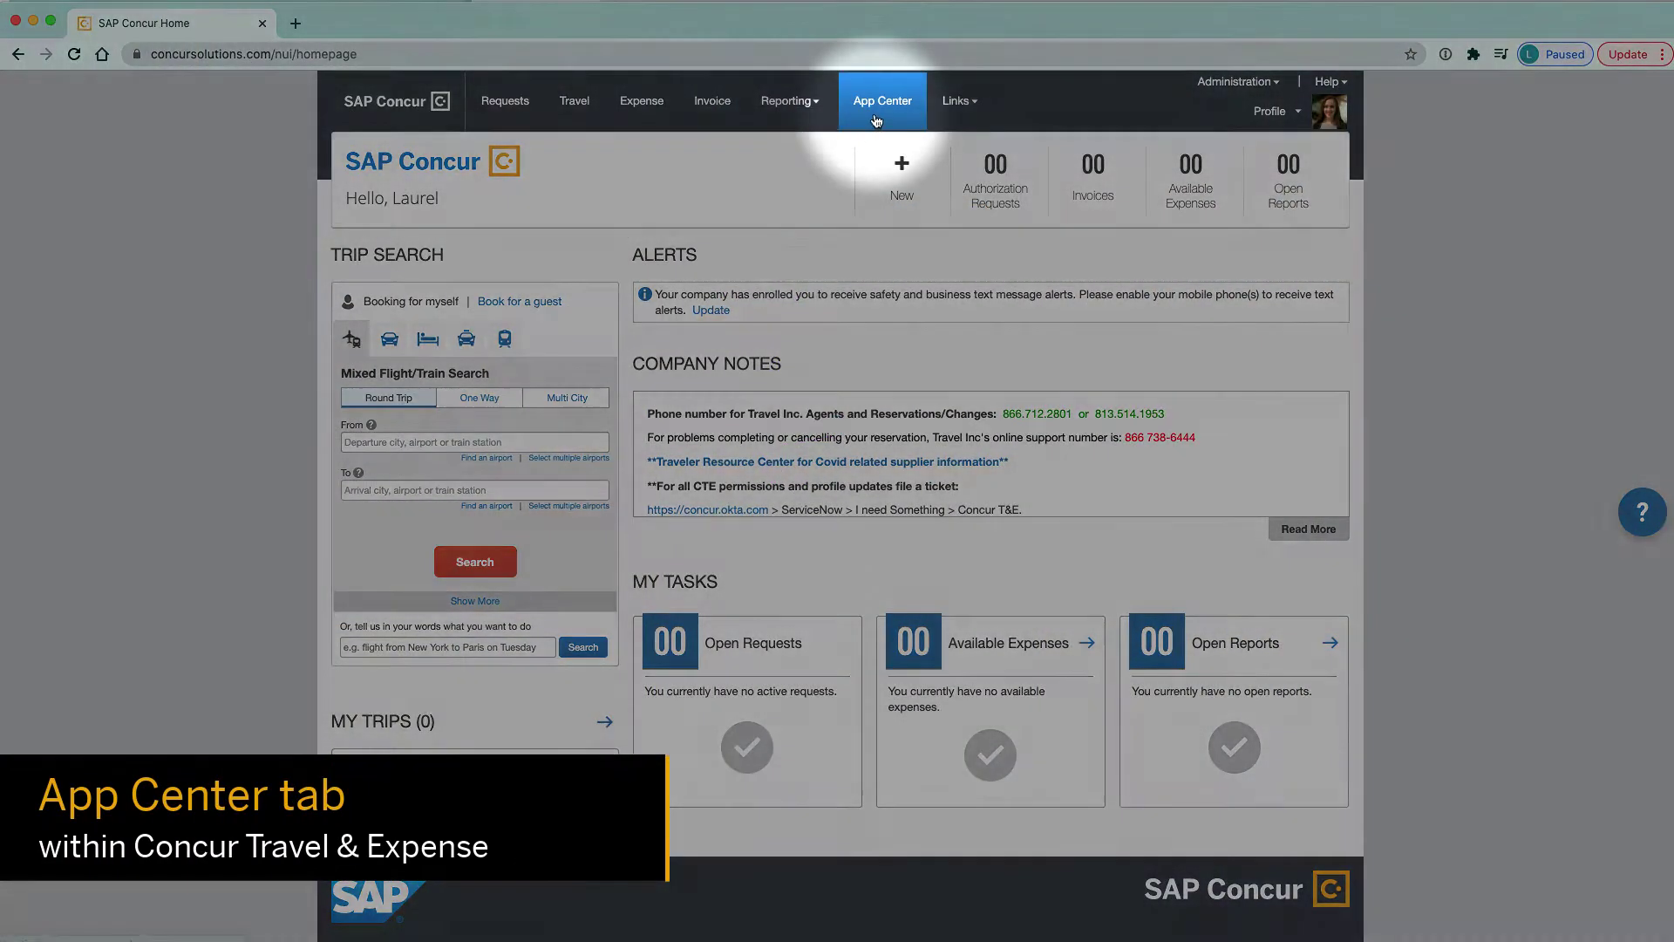
Open the in-product App Center, then browse more Popular Connections and three pages of All Connections.
{"action": "left_click", "coordinate": [882, 101]}
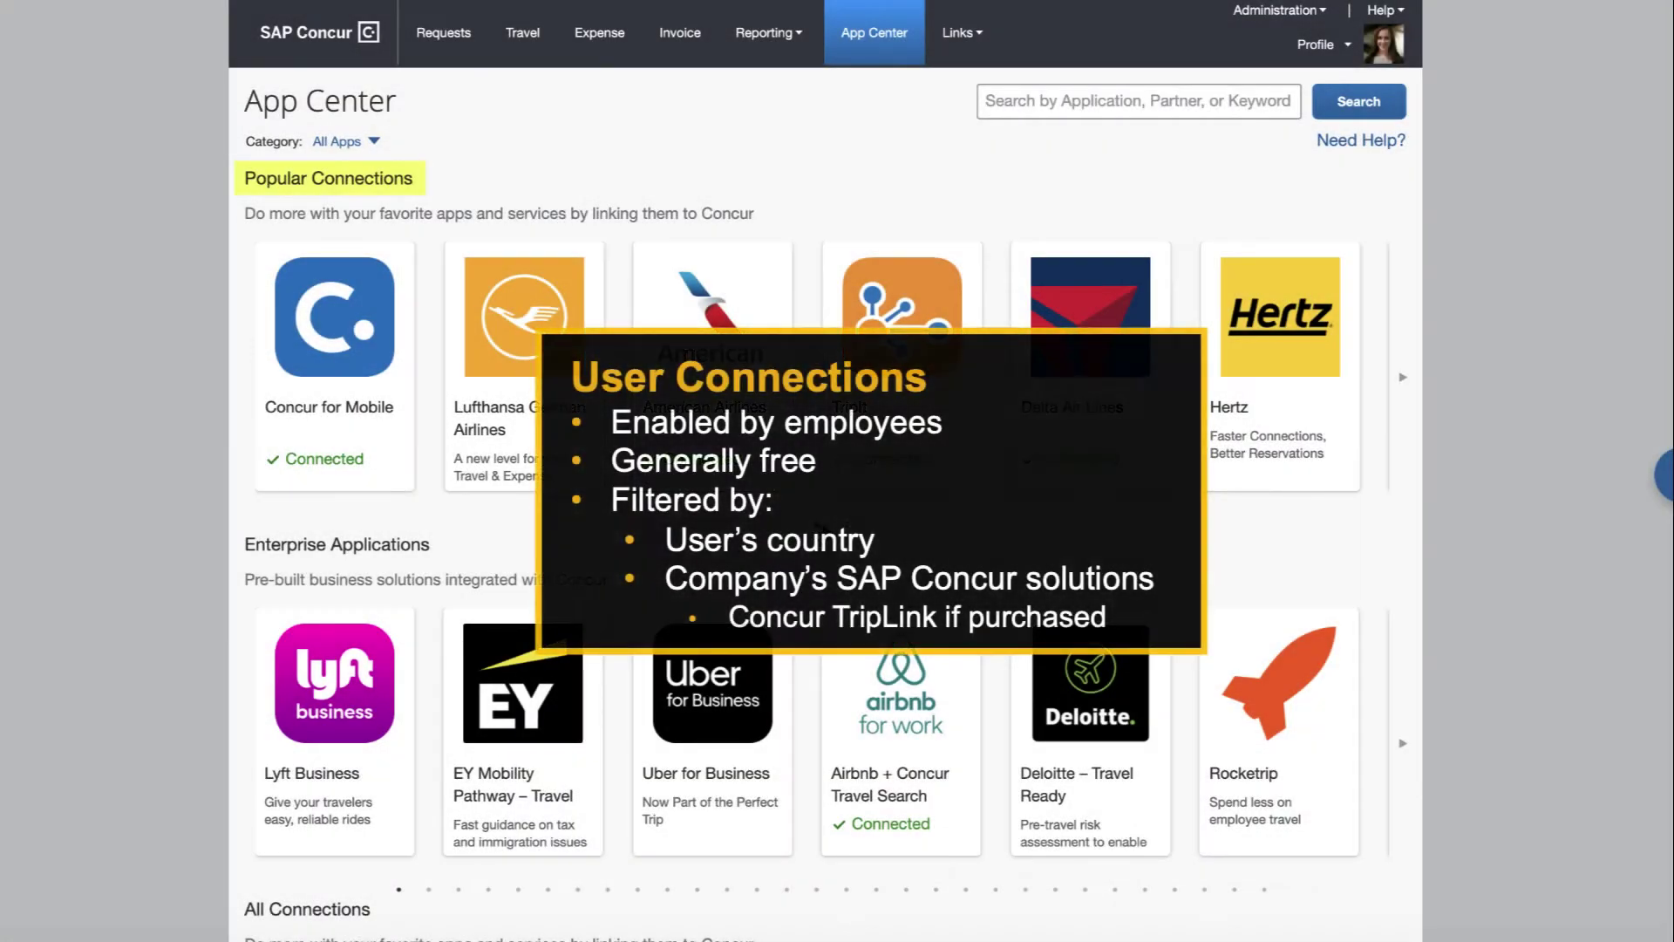
{"action": "left_click", "coordinate": [849, 529]}
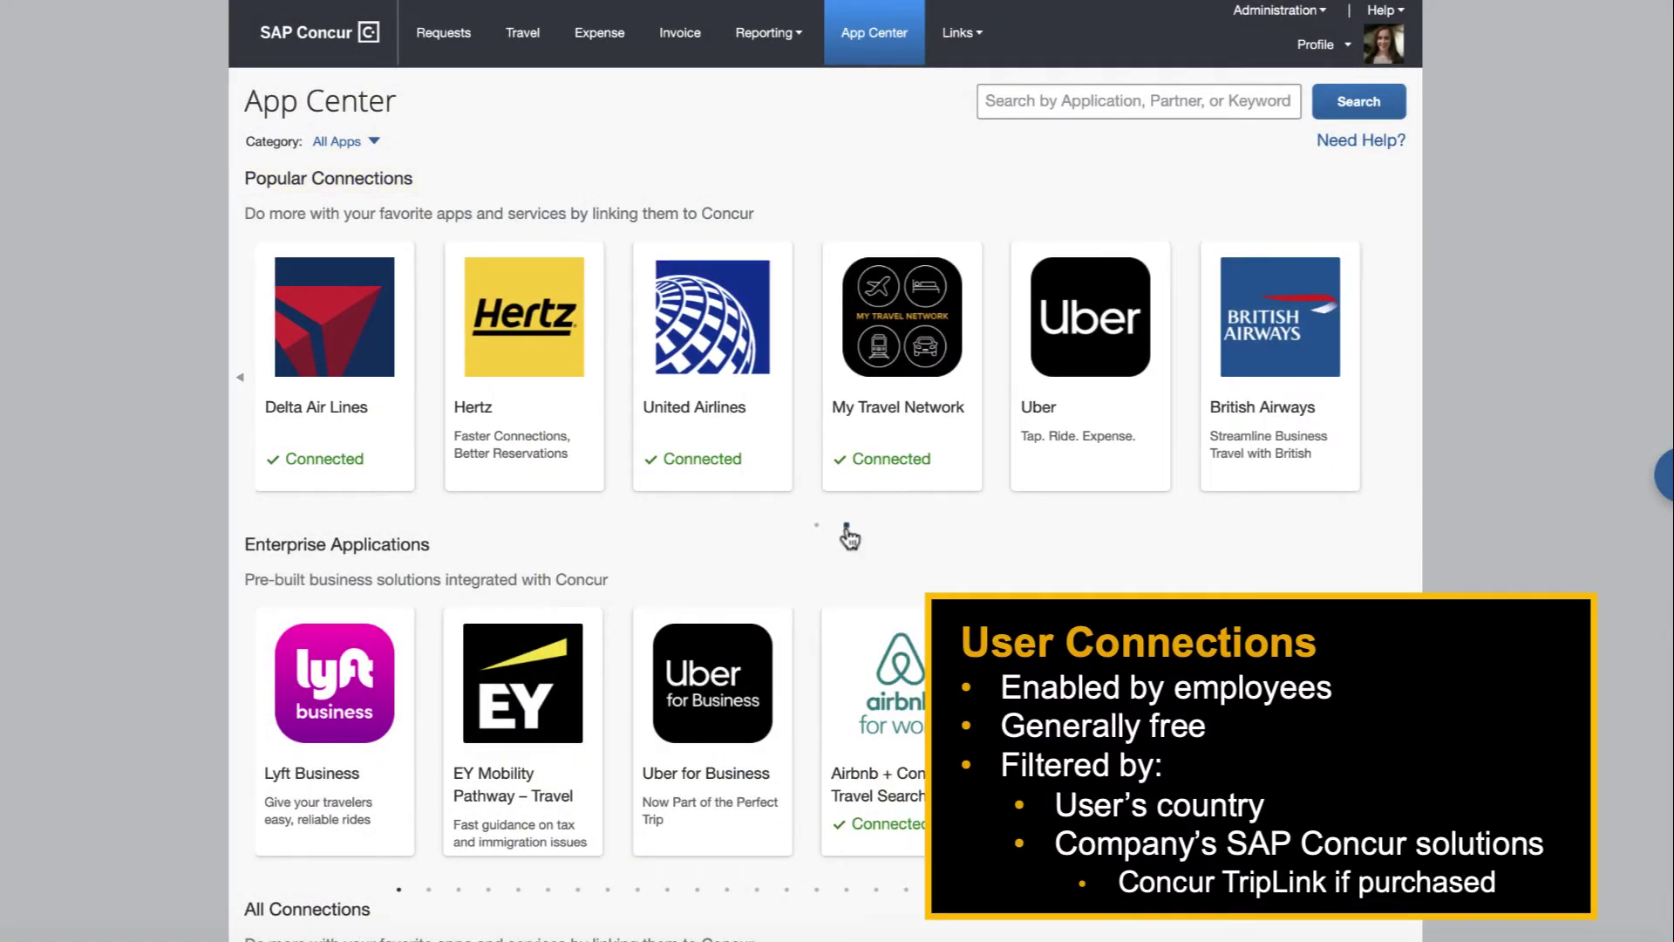
{"action": "scroll", "coordinate": [849, 536], "scroll_direction": "down", "scroll_amount": 10}
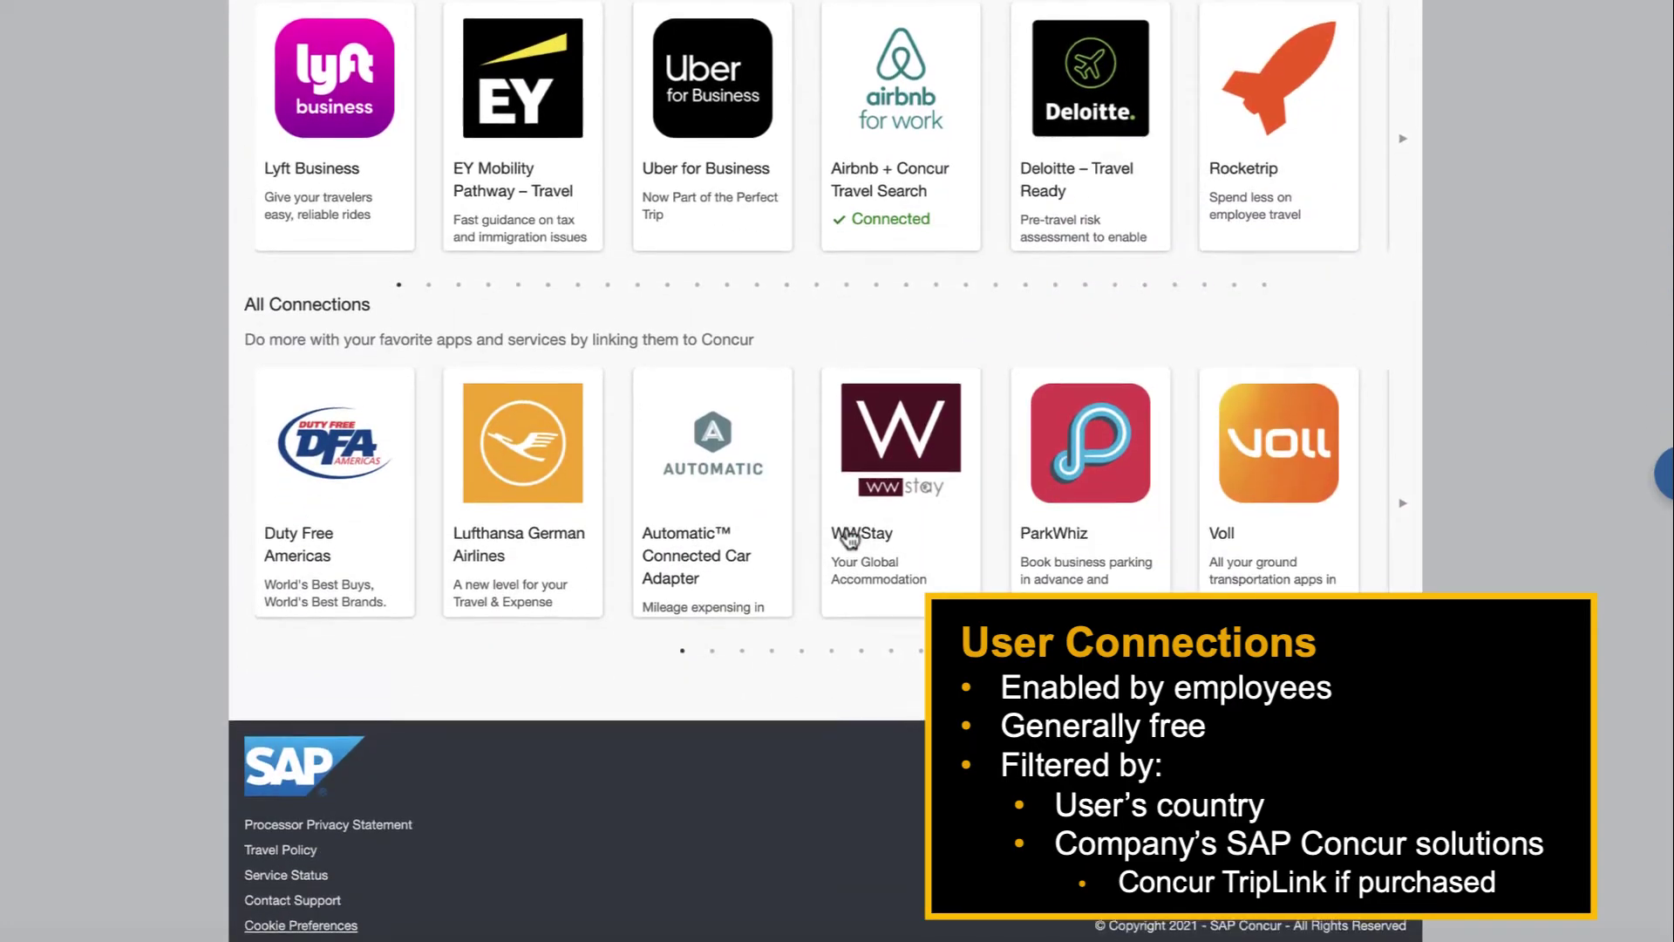
{"action": "mouse_move", "coordinate": [1278, 479]}
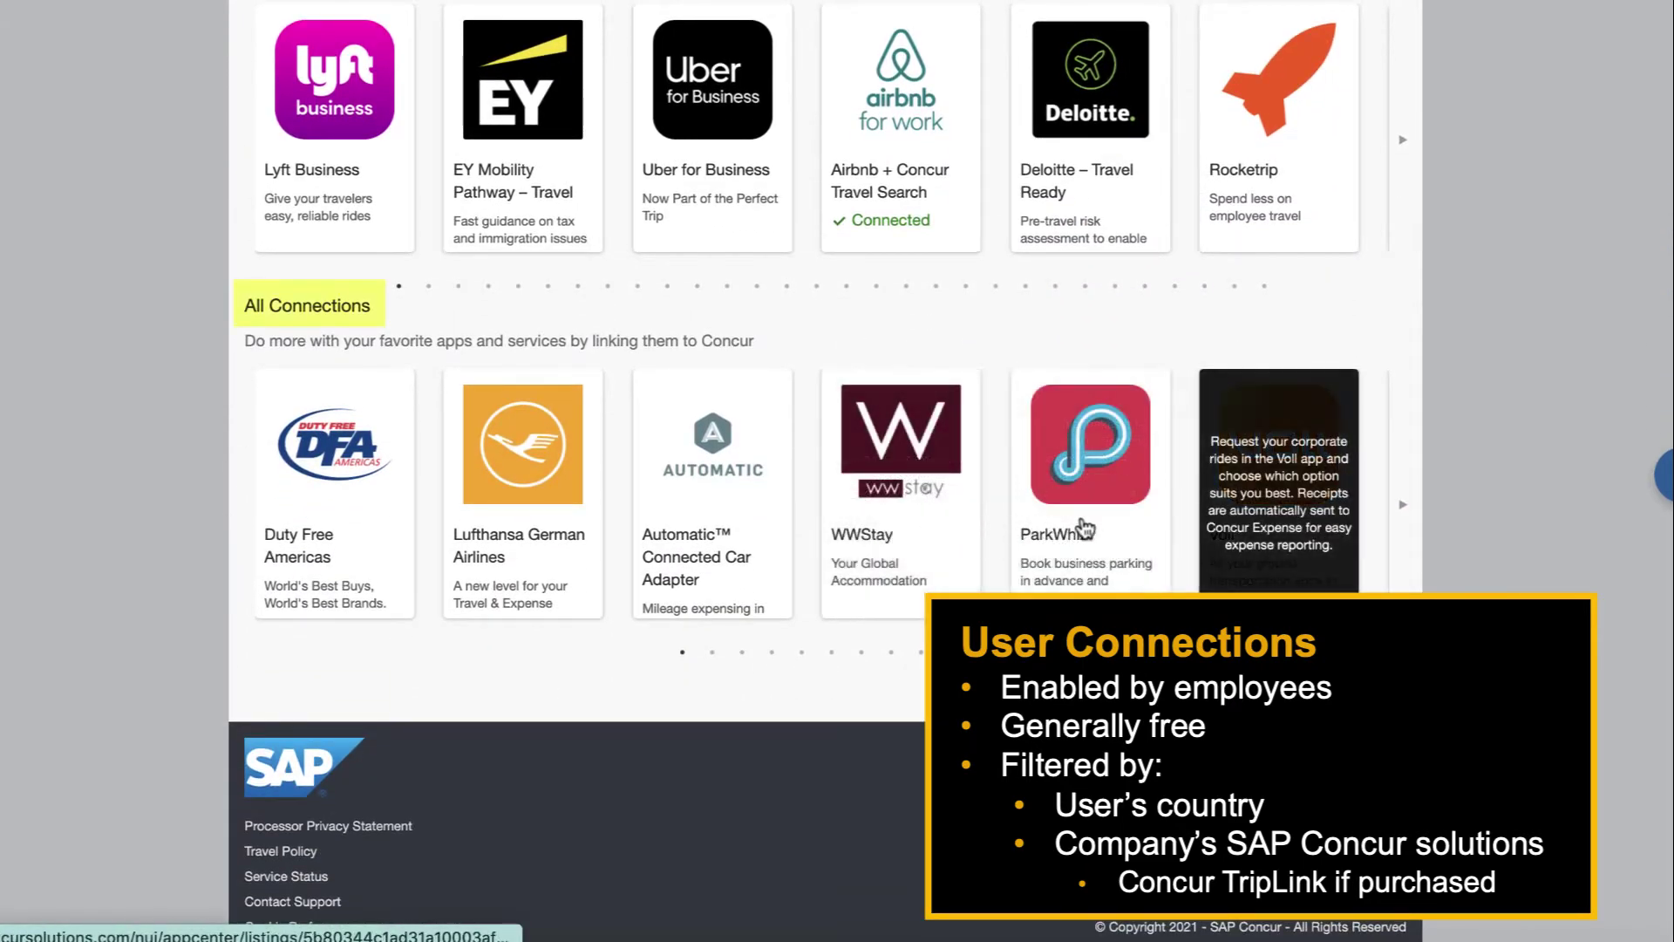
{"action": "left_click", "coordinate": [1397, 514]}
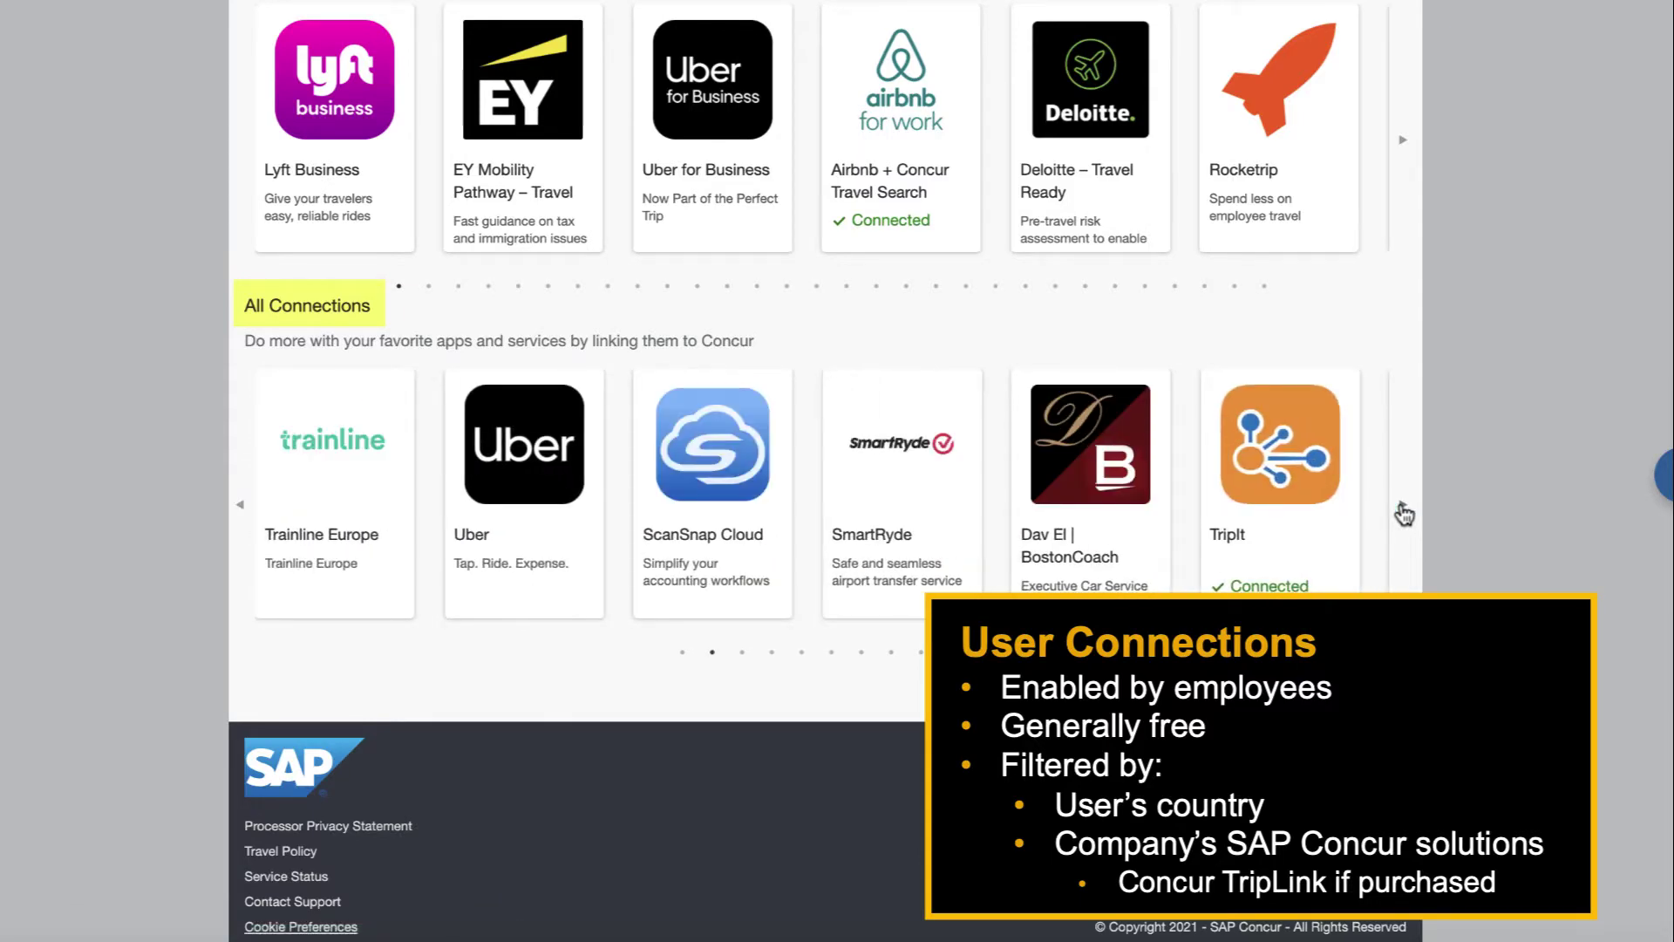
{"action": "left_click", "coordinate": [1403, 514]}
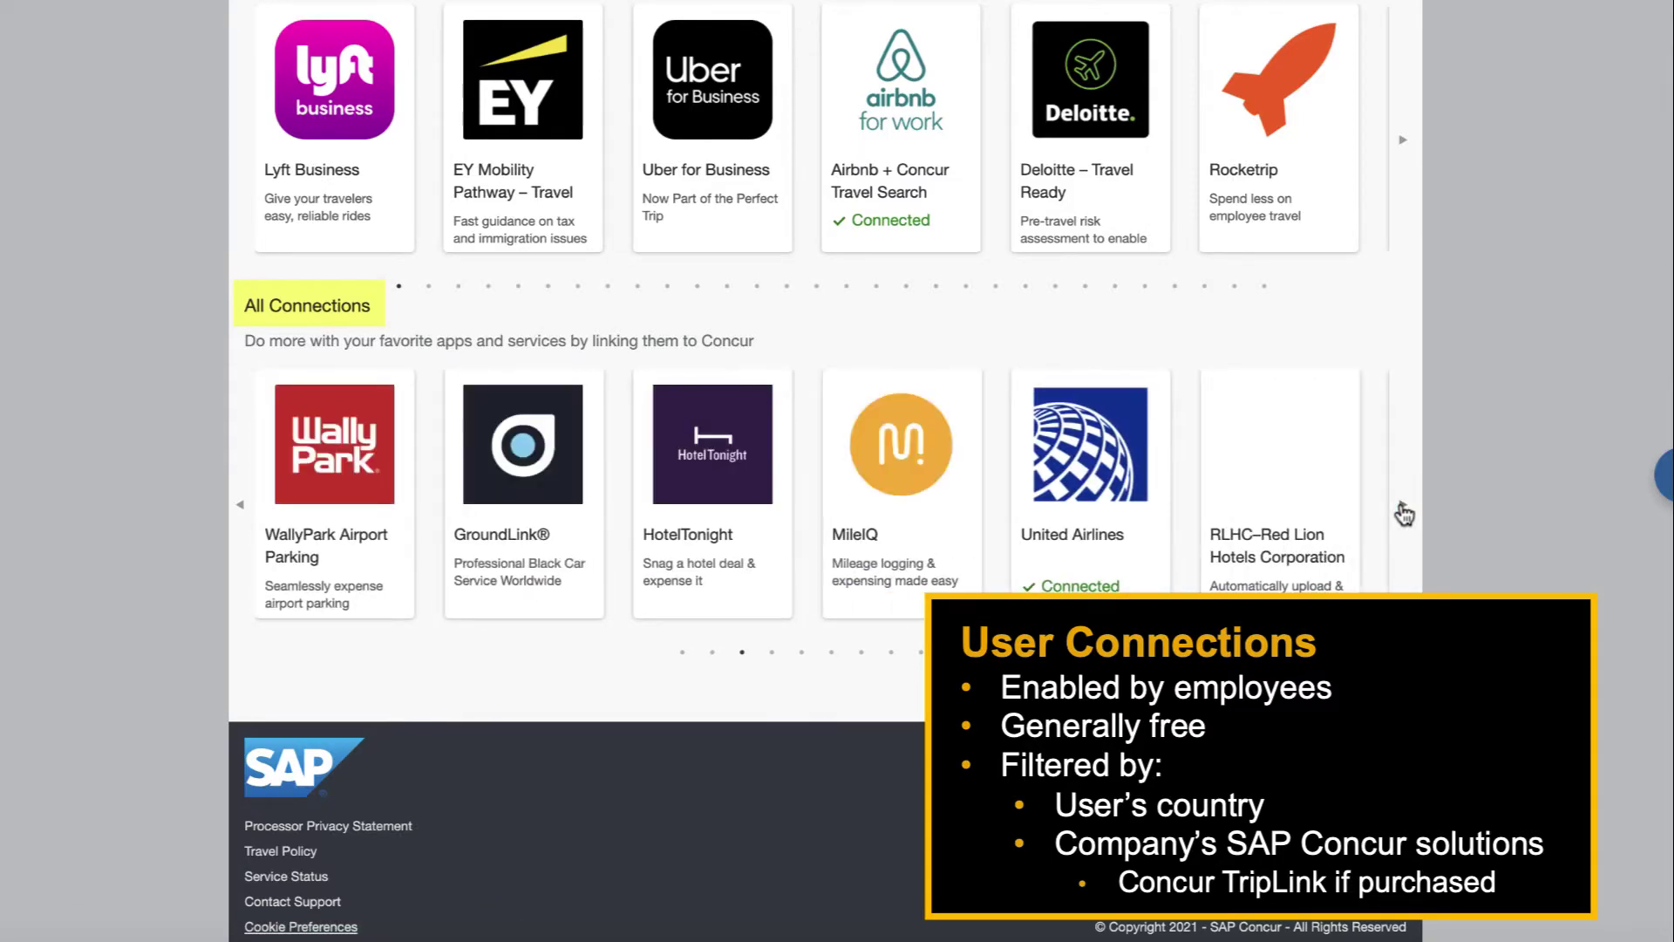
{"action": "left_click", "coordinate": [1403, 510]}
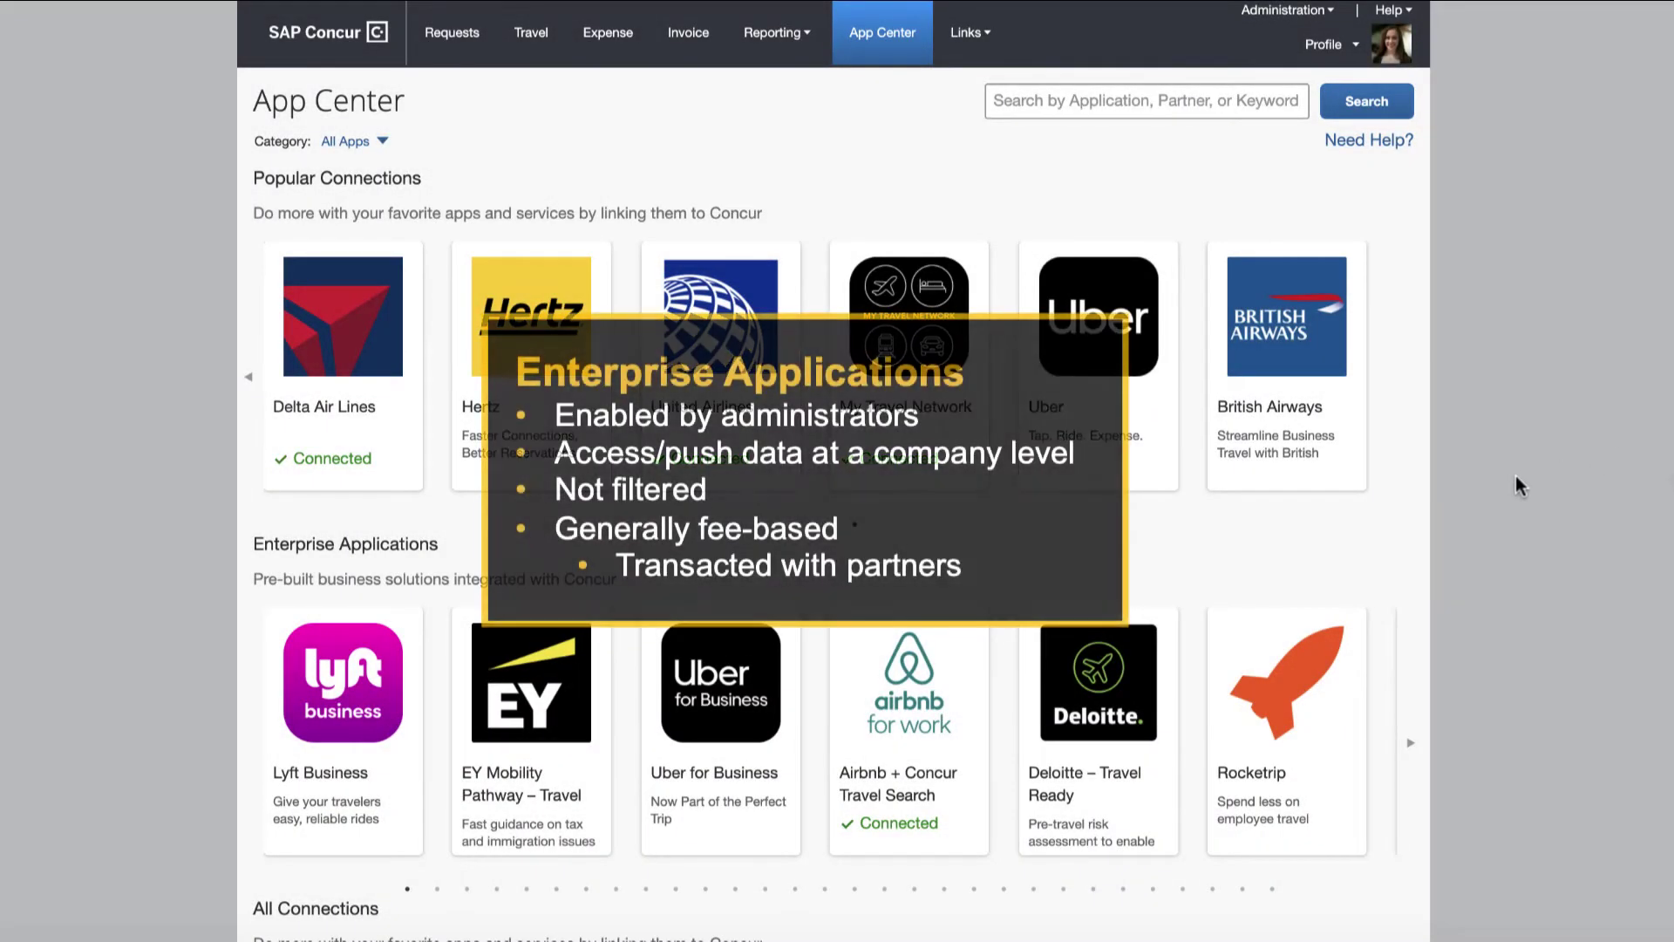
{"action": "scroll", "coordinate": [1519, 486], "scroll_direction": "down", "scroll_amount": 1}
{"action": "scroll", "coordinate": [1516, 475], "scroll_direction": "down", "scroll_amount": 2}
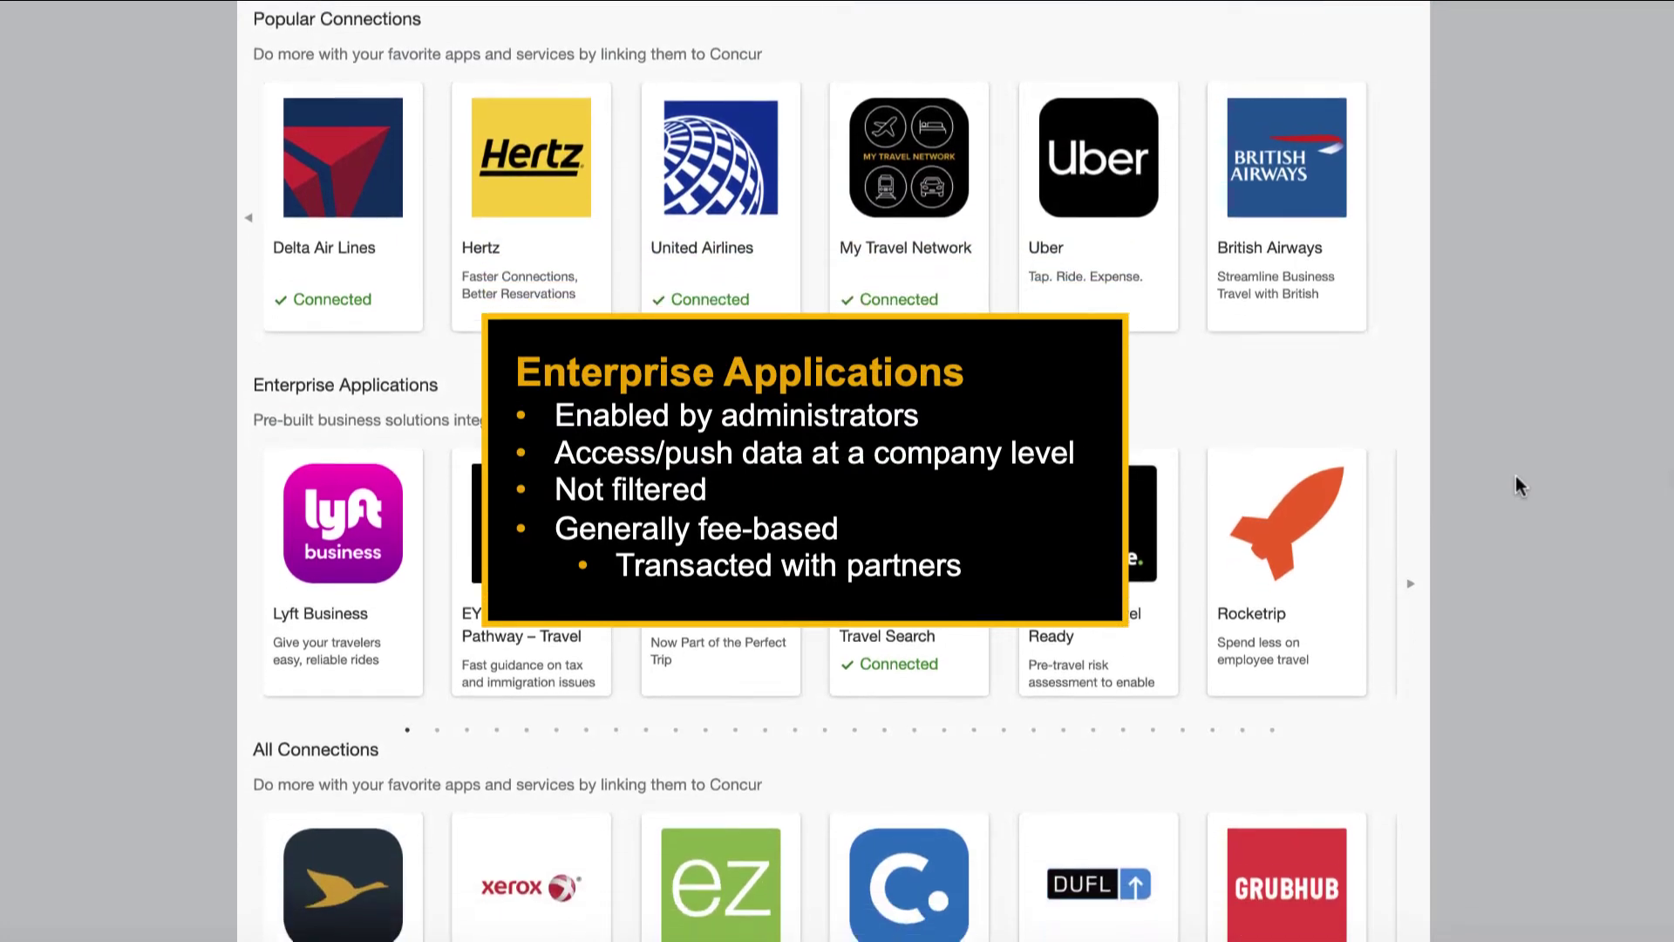
{"action": "scroll", "coordinate": [1515, 475], "scroll_direction": "down", "scroll_amount": 2}
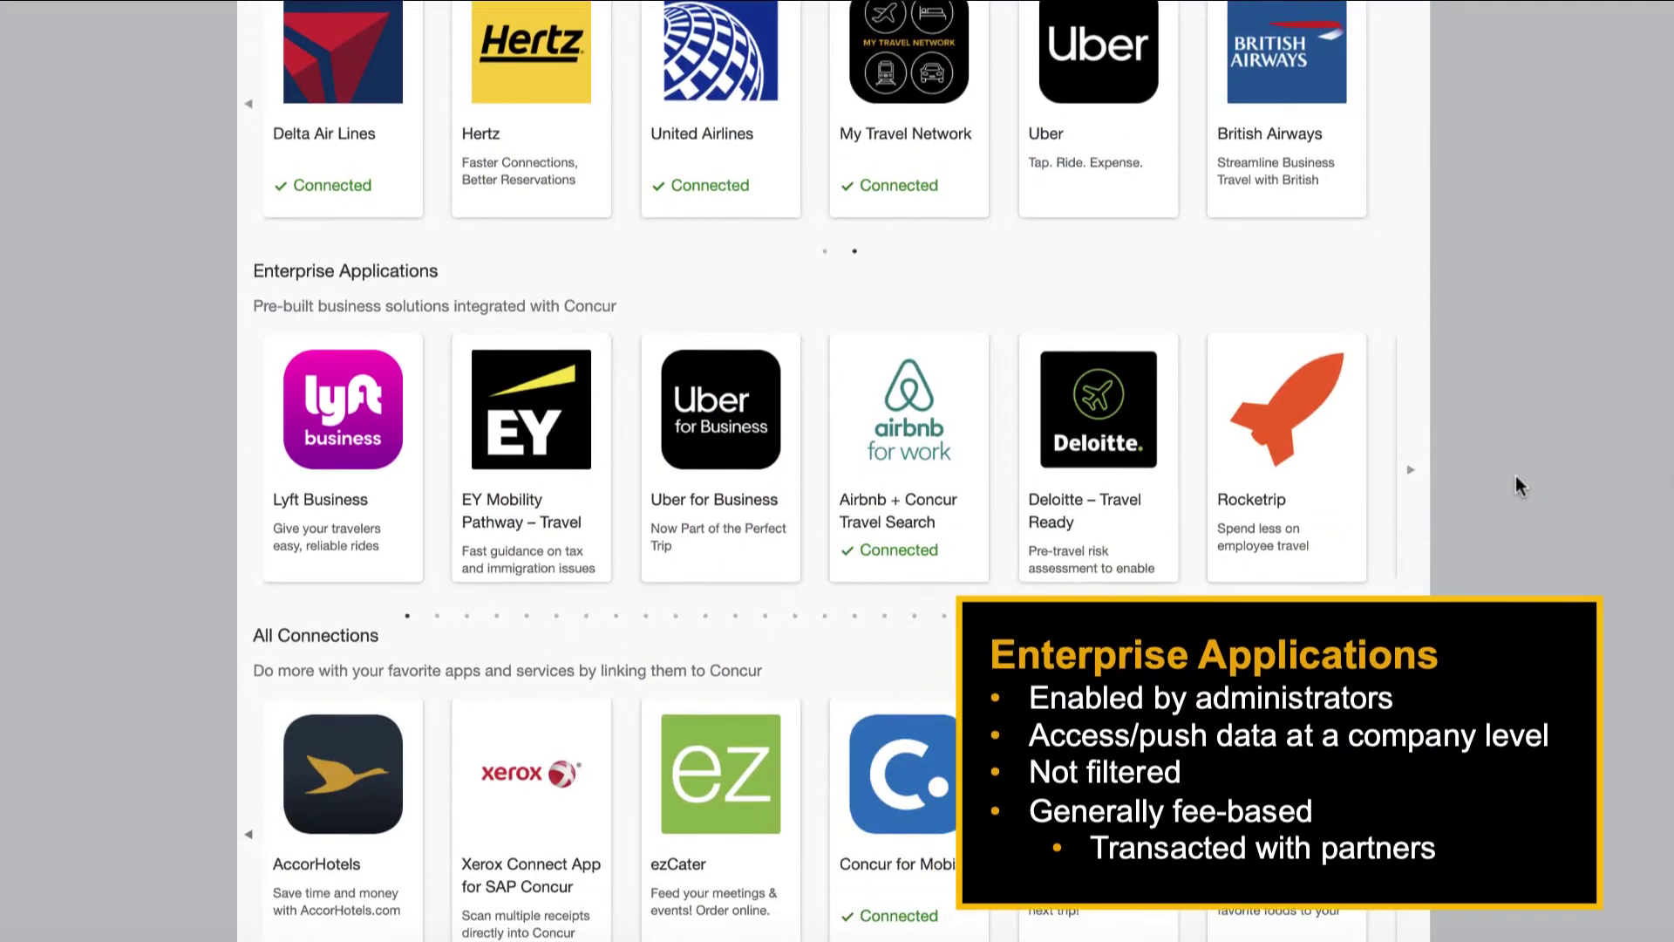
{"action": "scroll", "coordinate": [1516, 475], "scroll_direction": "down", "scroll_amount": 1}
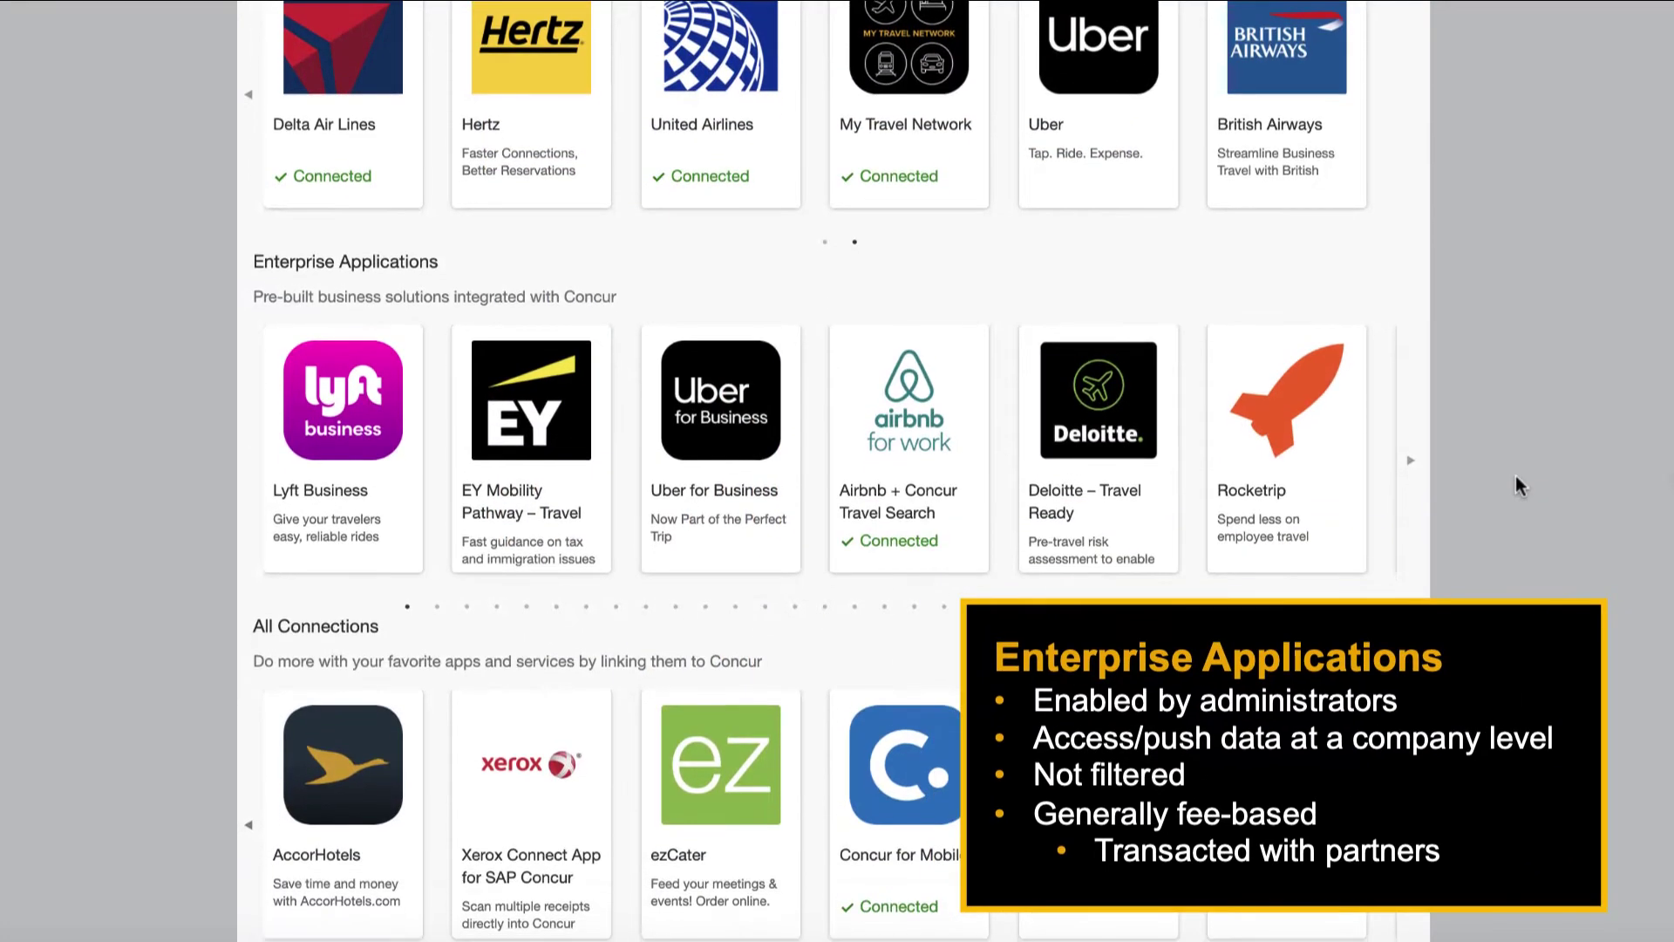
{"action": "scroll", "coordinate": [1516, 475], "scroll_direction": "down", "scroll_amount": 1}
{"action": "scroll", "coordinate": [1516, 476], "scroll_direction": "down", "scroll_amount": 1}
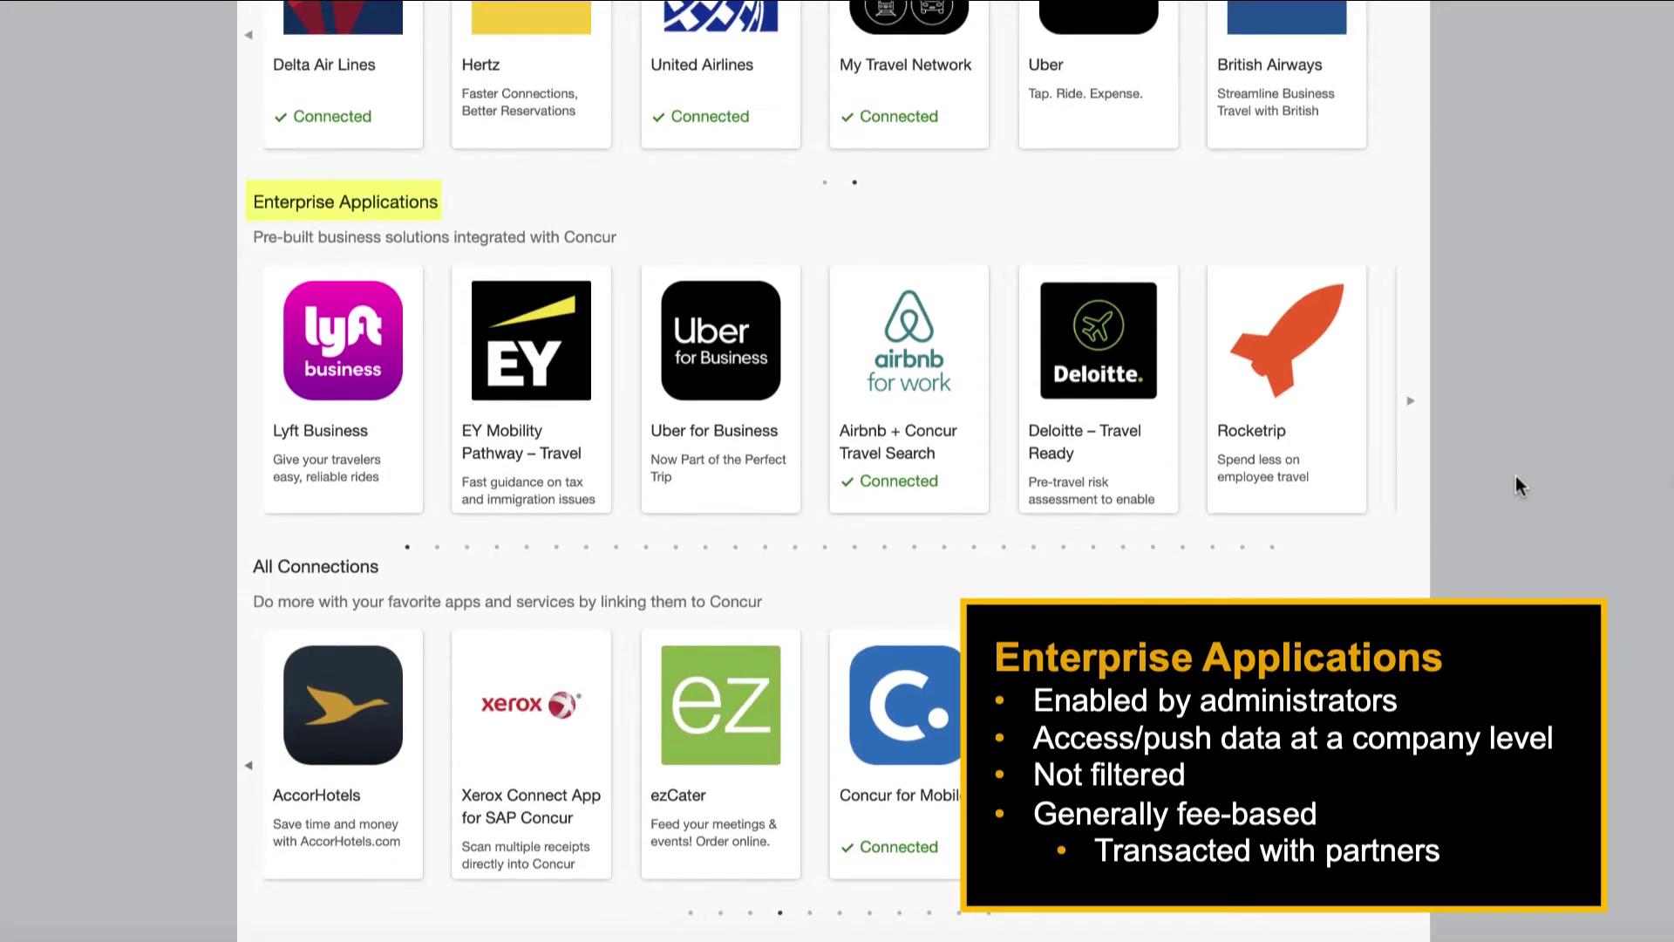
Page twice through Enterprise Applications, showing apps like MedPro, Topia Compass and AxosMoney.
{"action": "left_click", "coordinate": [1412, 407]}
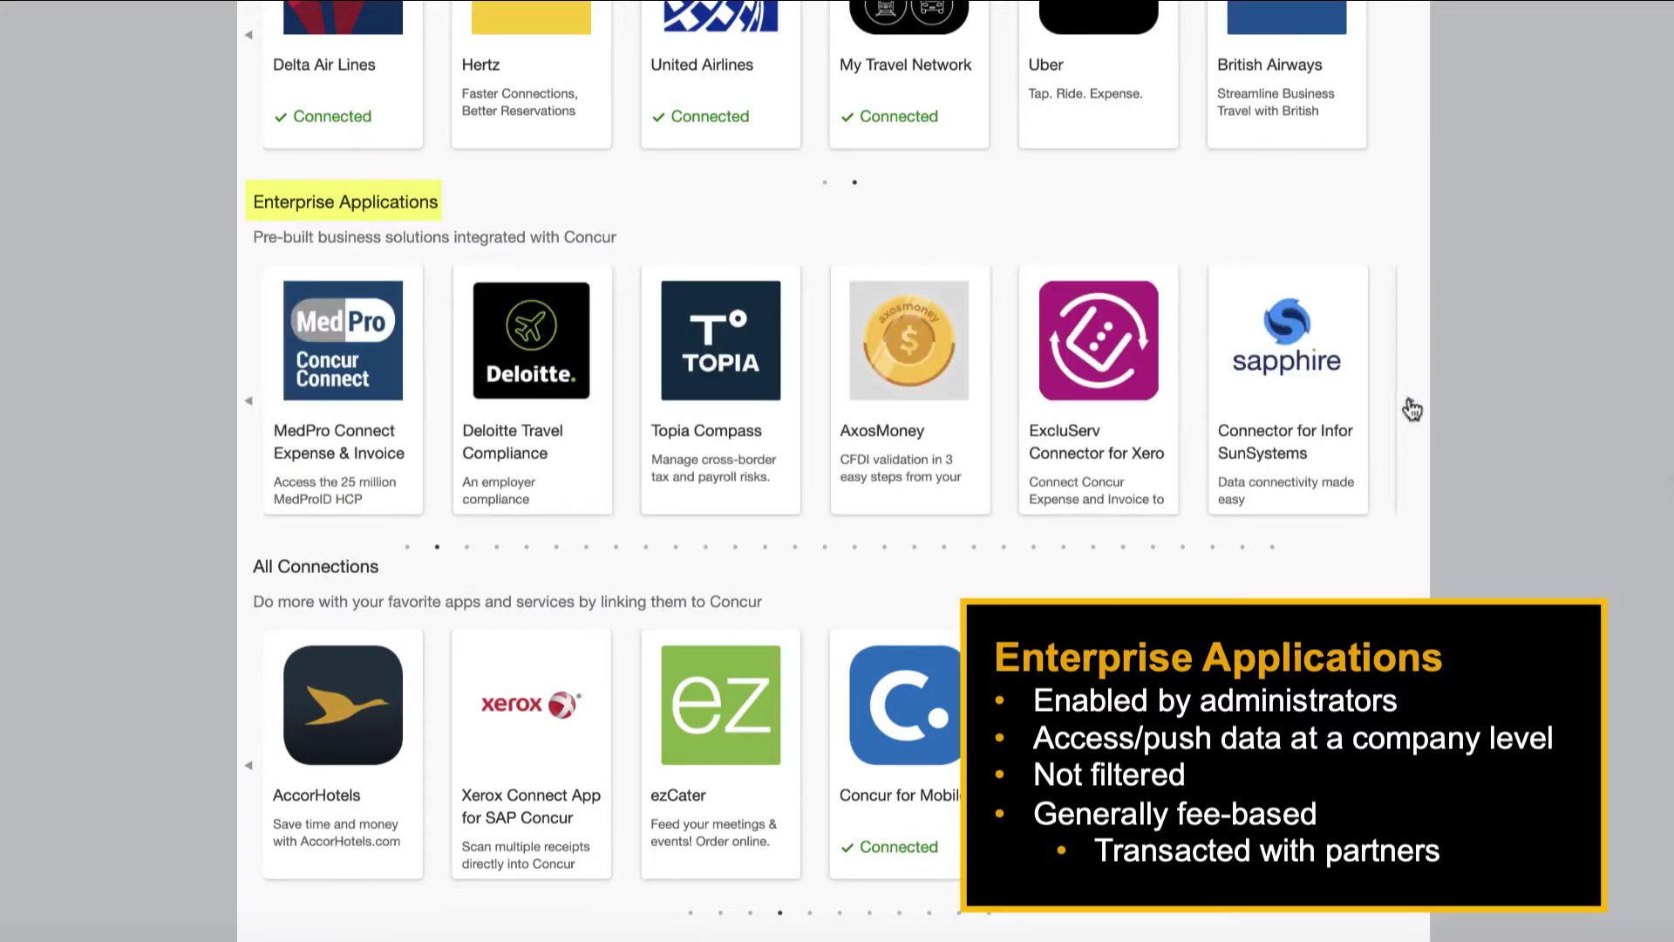
{"action": "left_click", "coordinate": [1411, 410]}
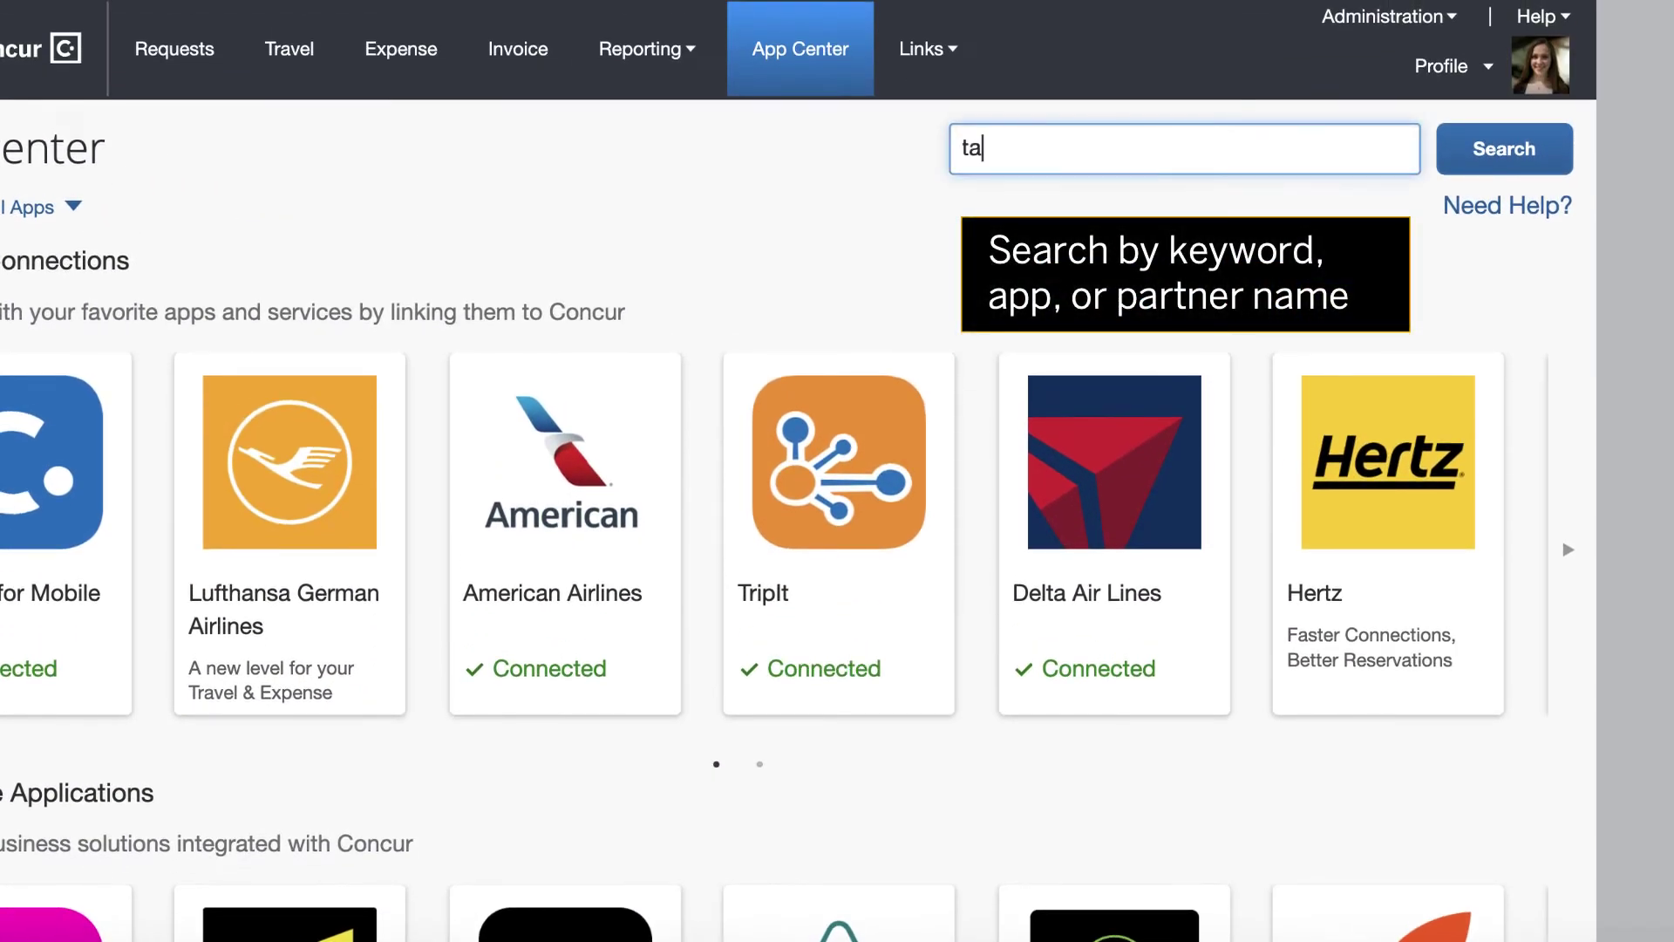
{"action": "type", "text": "x"}
Search the App Center for 'tax' and expand the All Apps category list.
{"action": "key", "text": "Return"}
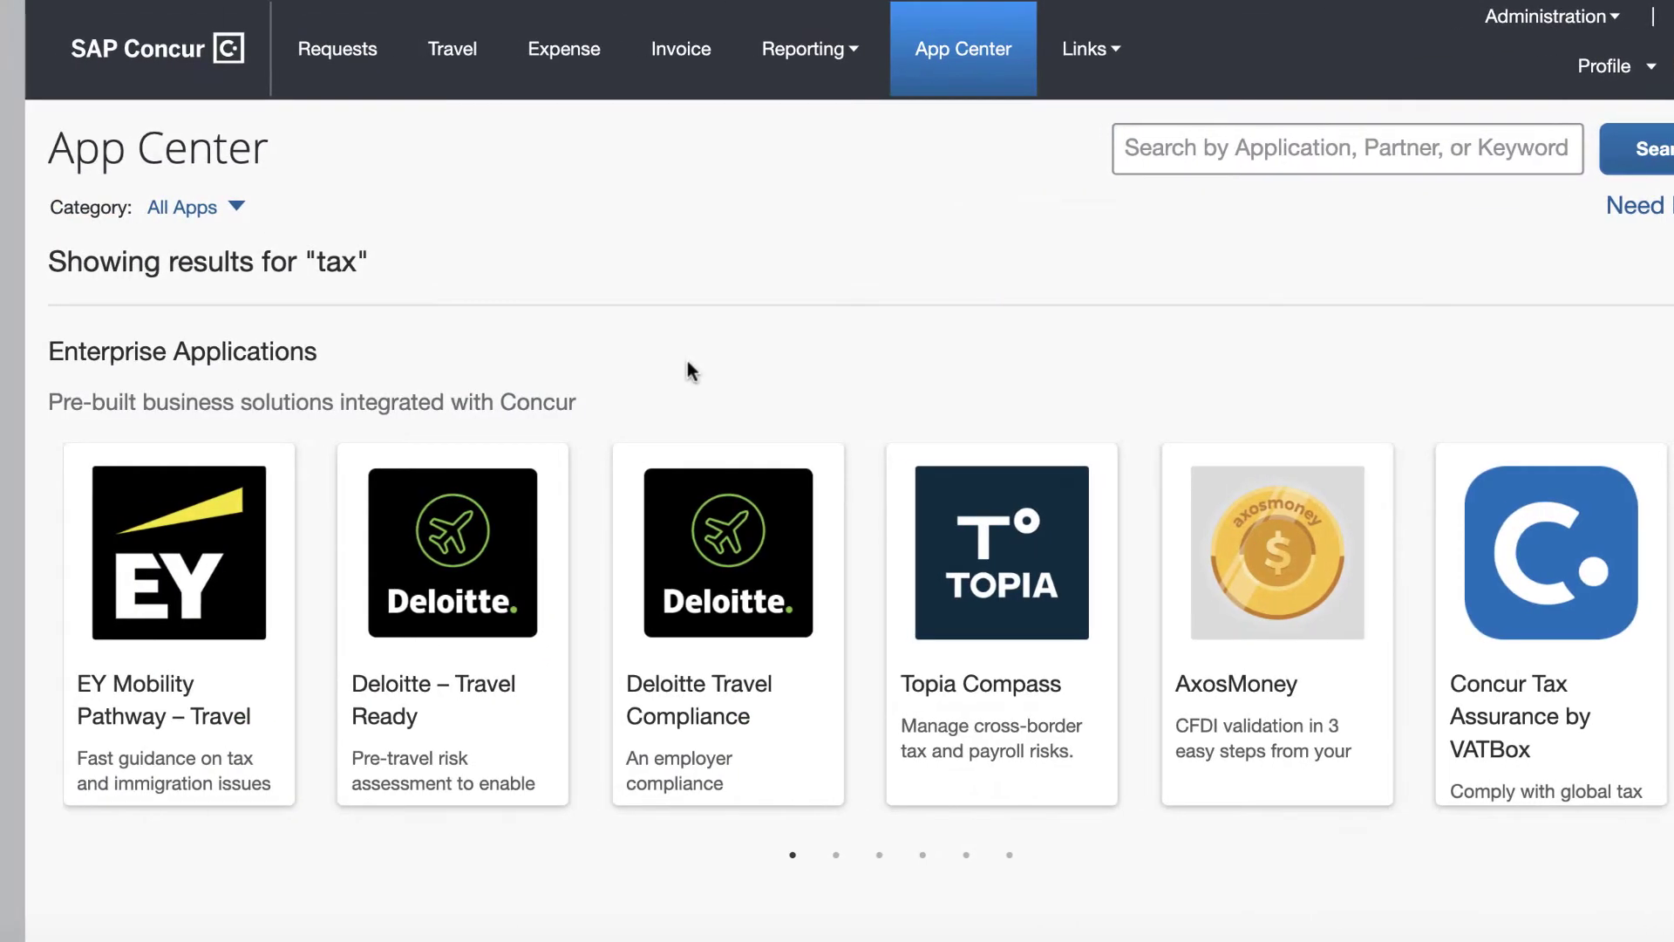
{"action": "left_click", "coordinate": [197, 207]}
{"action": "scroll", "coordinate": [244, 347], "scroll_direction": "down", "scroll_amount": 3}
{"action": "scroll", "coordinate": [243, 347], "scroll_direction": "down", "scroll_amount": 3}
{"action": "scroll", "coordinate": [243, 346], "scroll_direction": "down", "scroll_amount": 3}
{"action": "scroll", "coordinate": [243, 347], "scroll_direction": "down", "scroll_amount": 2}
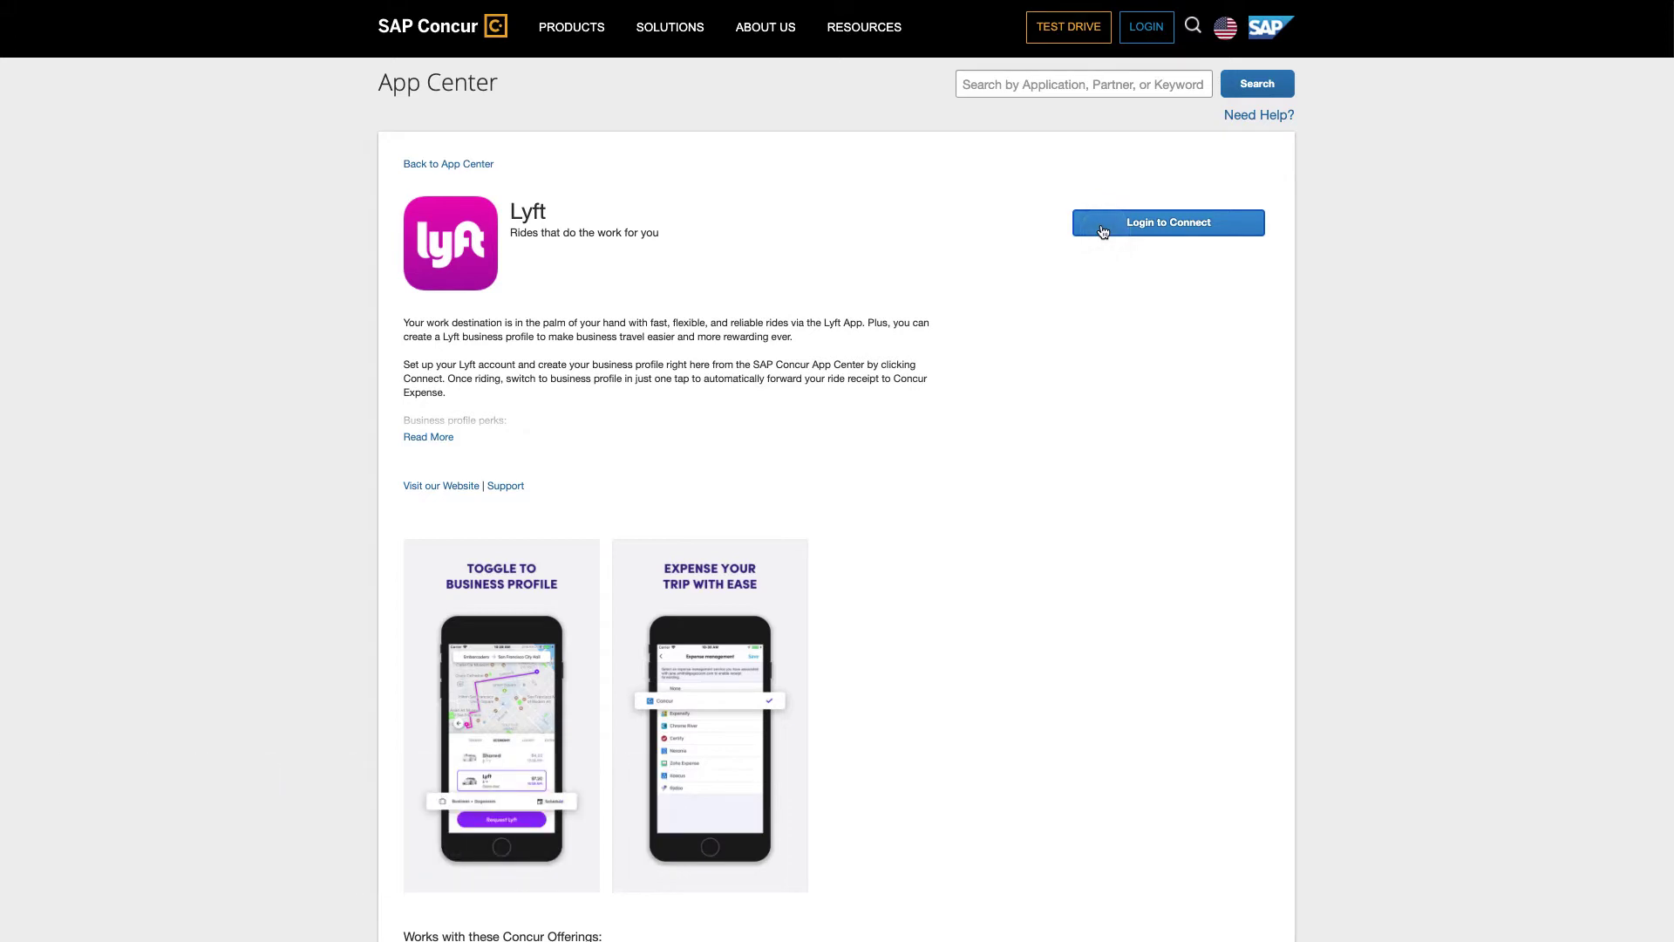
Sign in from Lyft's page, start connecting it, and accept the shared-information terms.
{"action": "left_click", "coordinate": [1102, 228]}
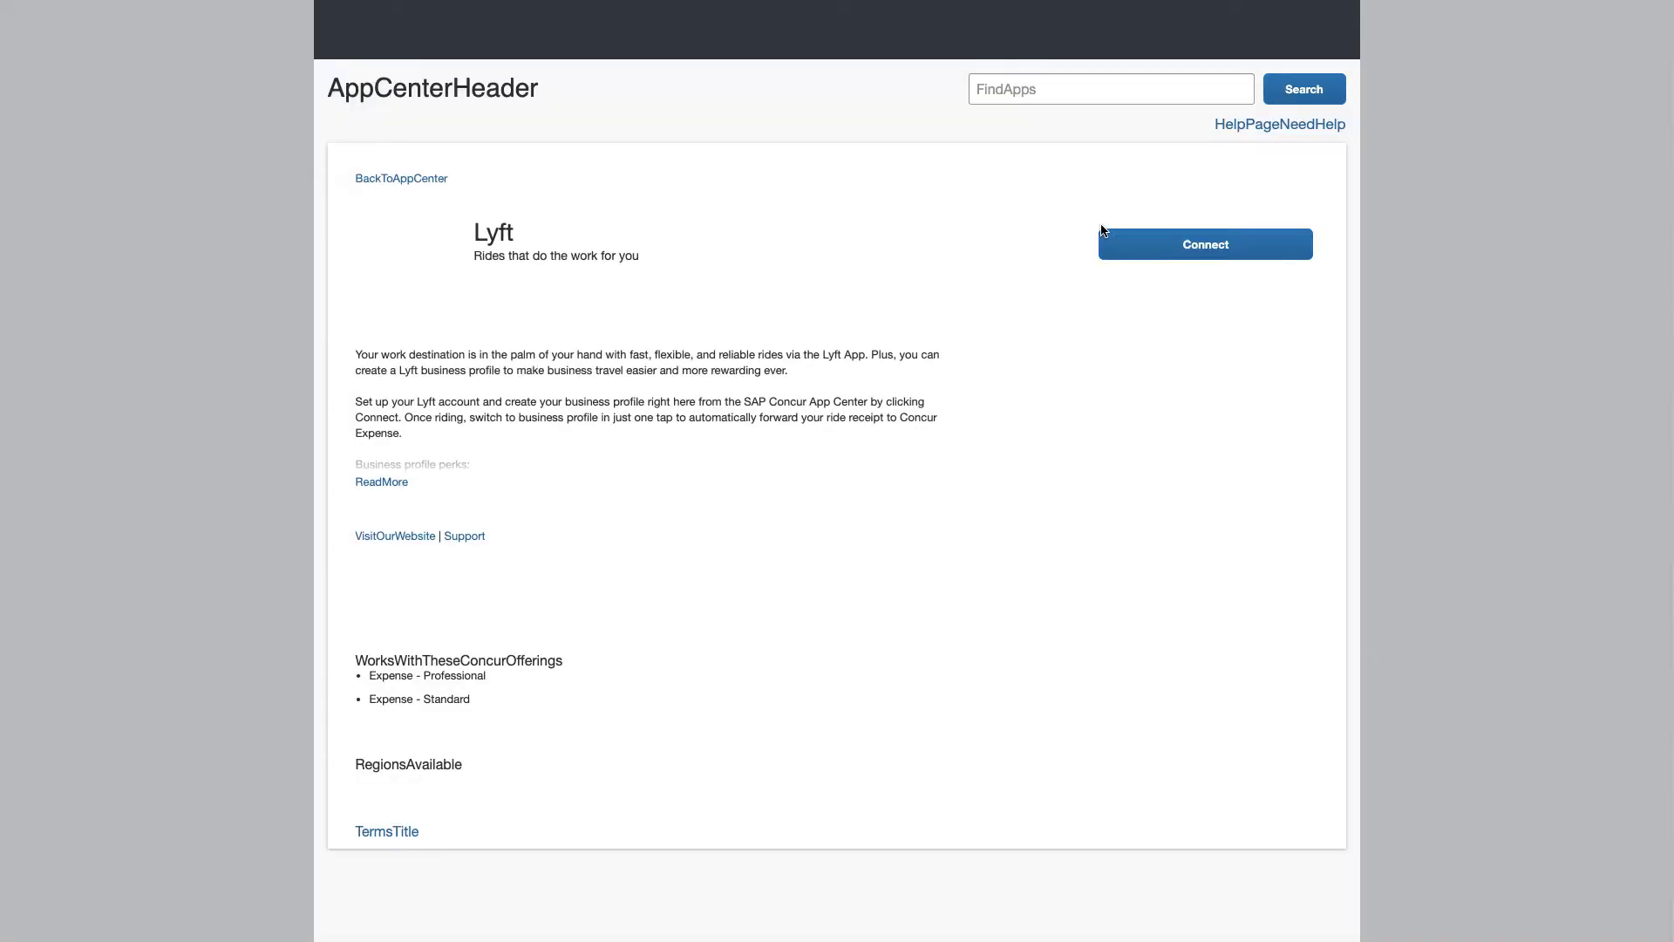
{"action": "left_click", "coordinate": [1218, 252]}
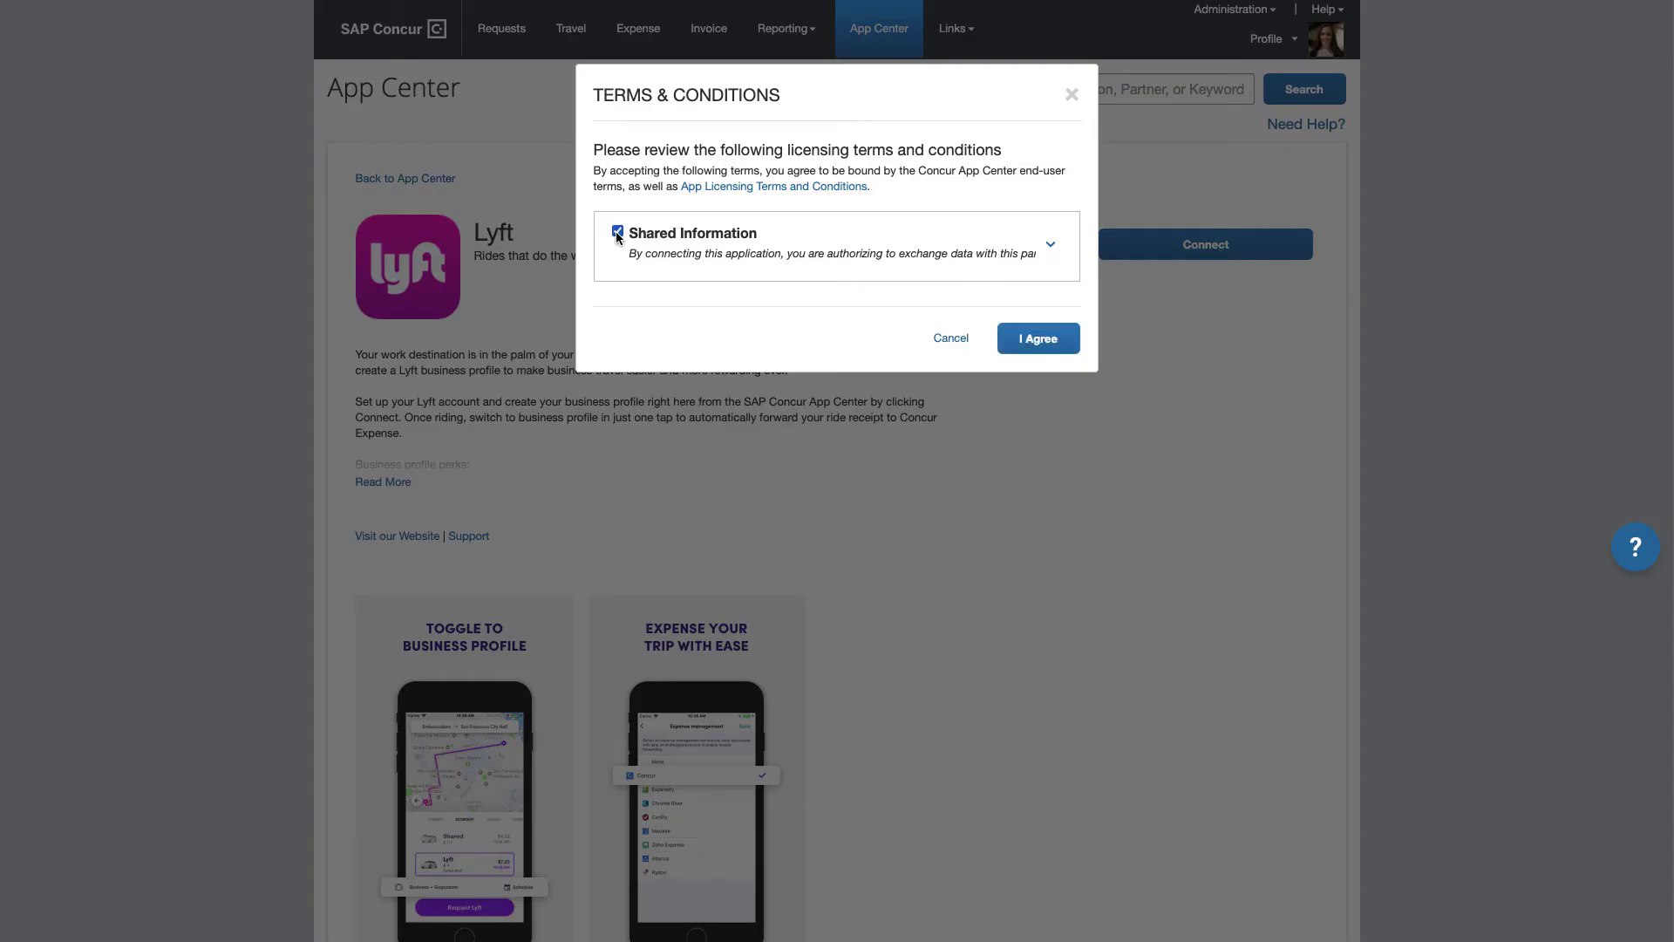
{"action": "left_click", "coordinate": [1038, 338]}
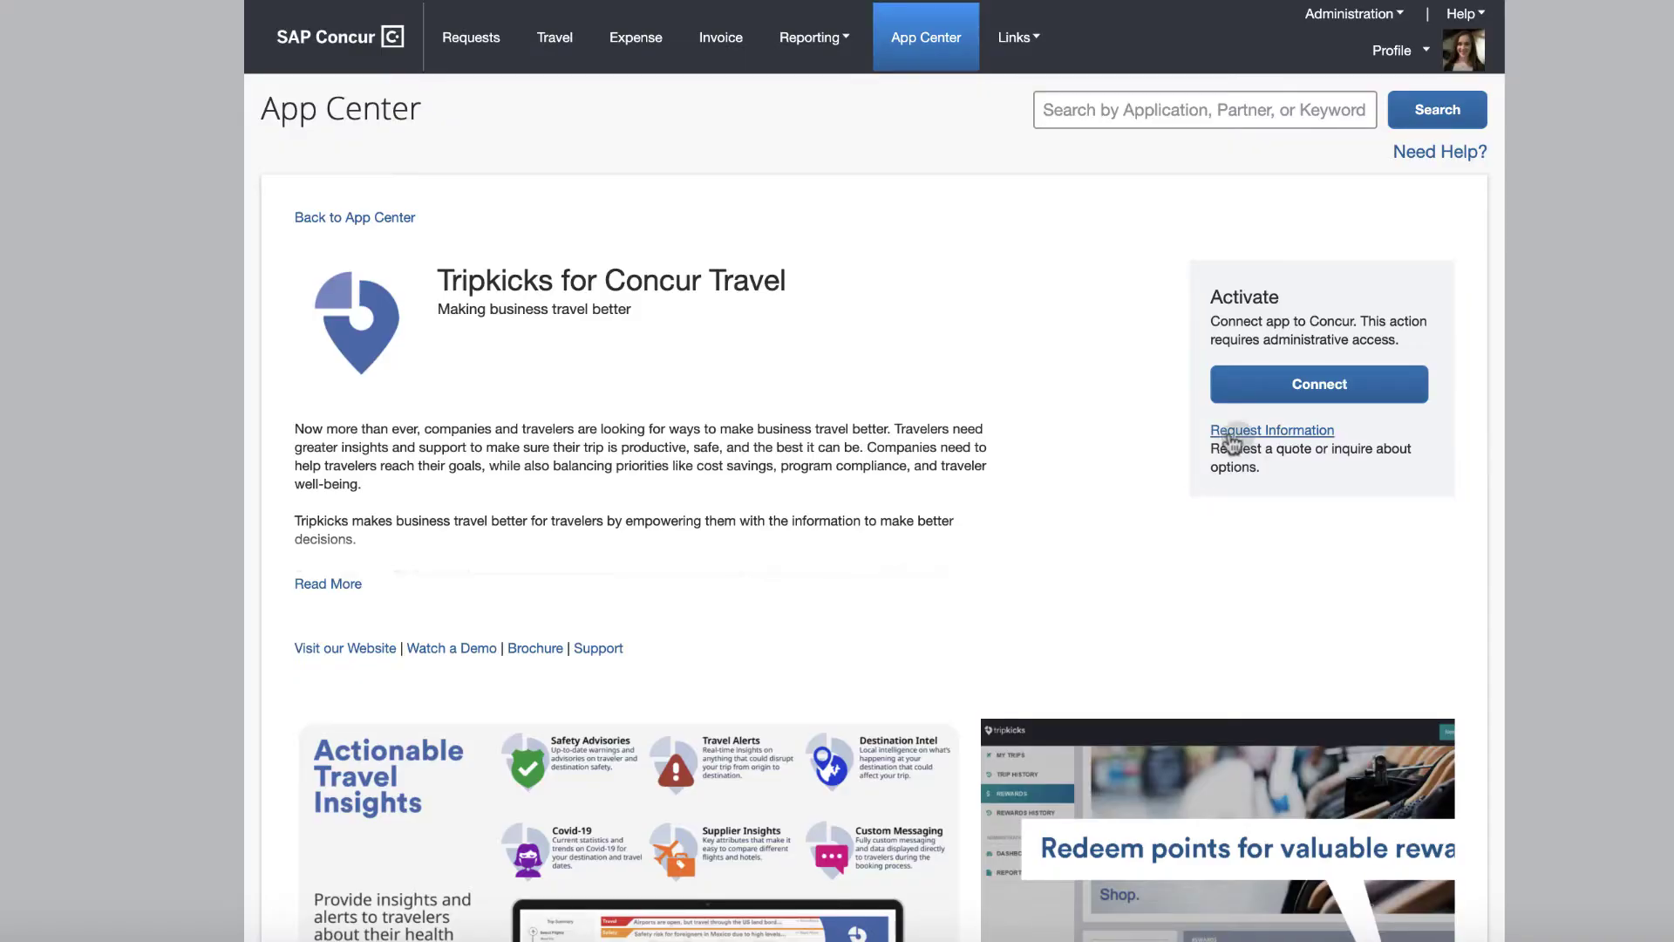
Fill in and submit the Request Information form for Tripkicks for Concur Travel.
{"action": "left_click", "coordinate": [1256, 430]}
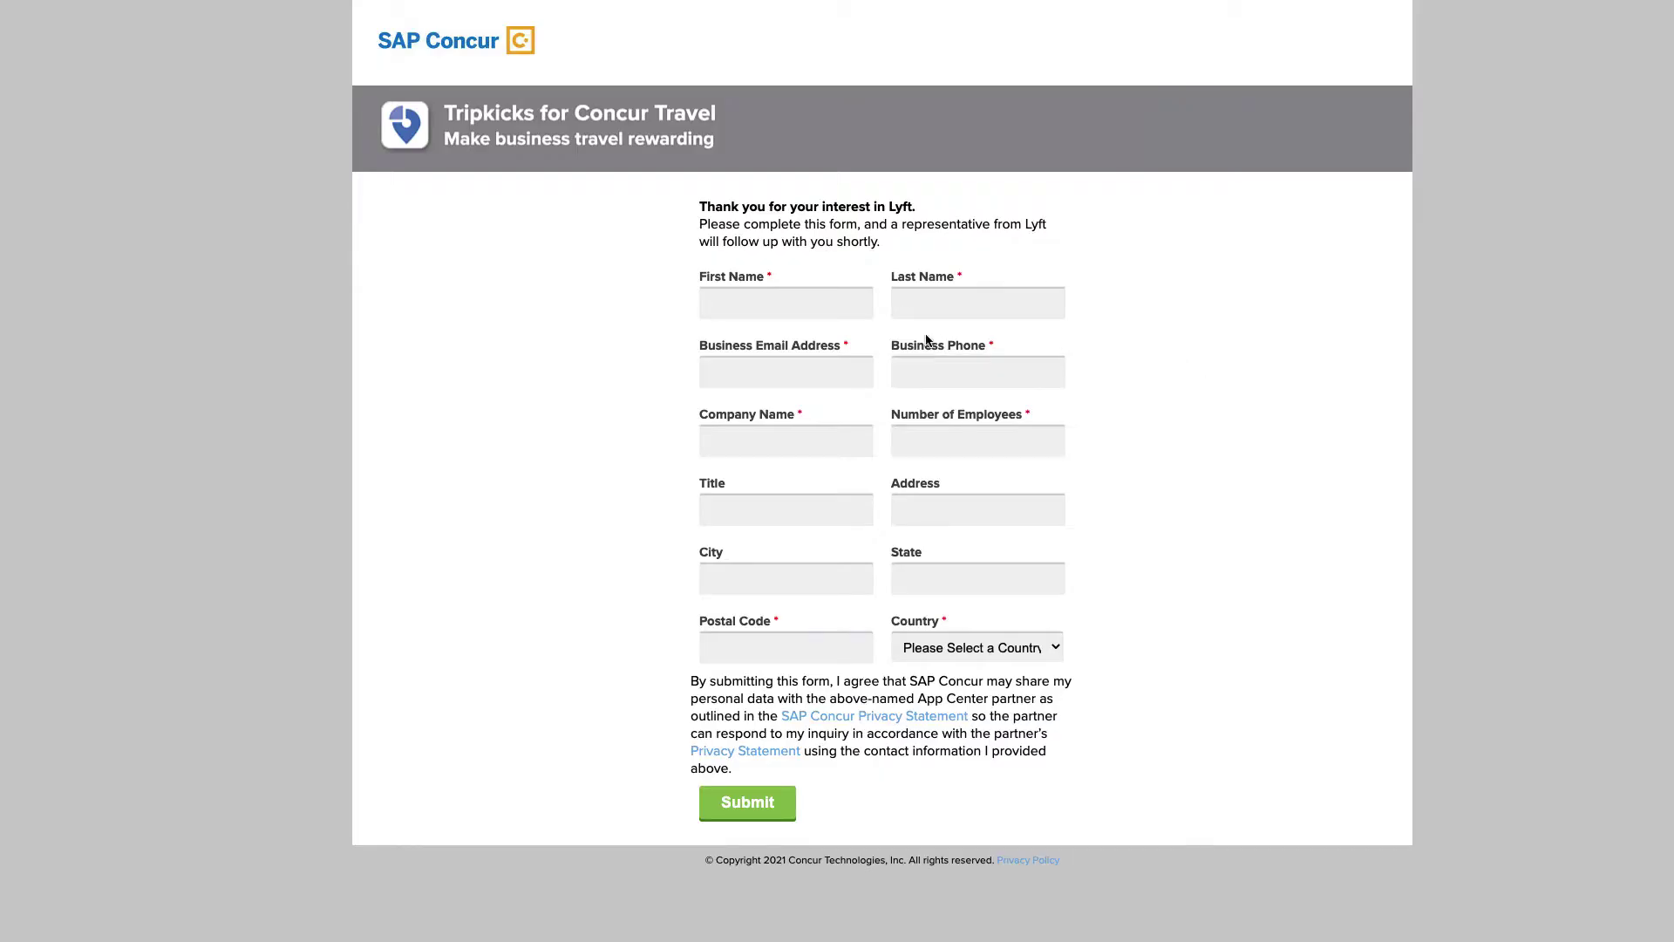
{"action": "left_click", "coordinate": [747, 801]}
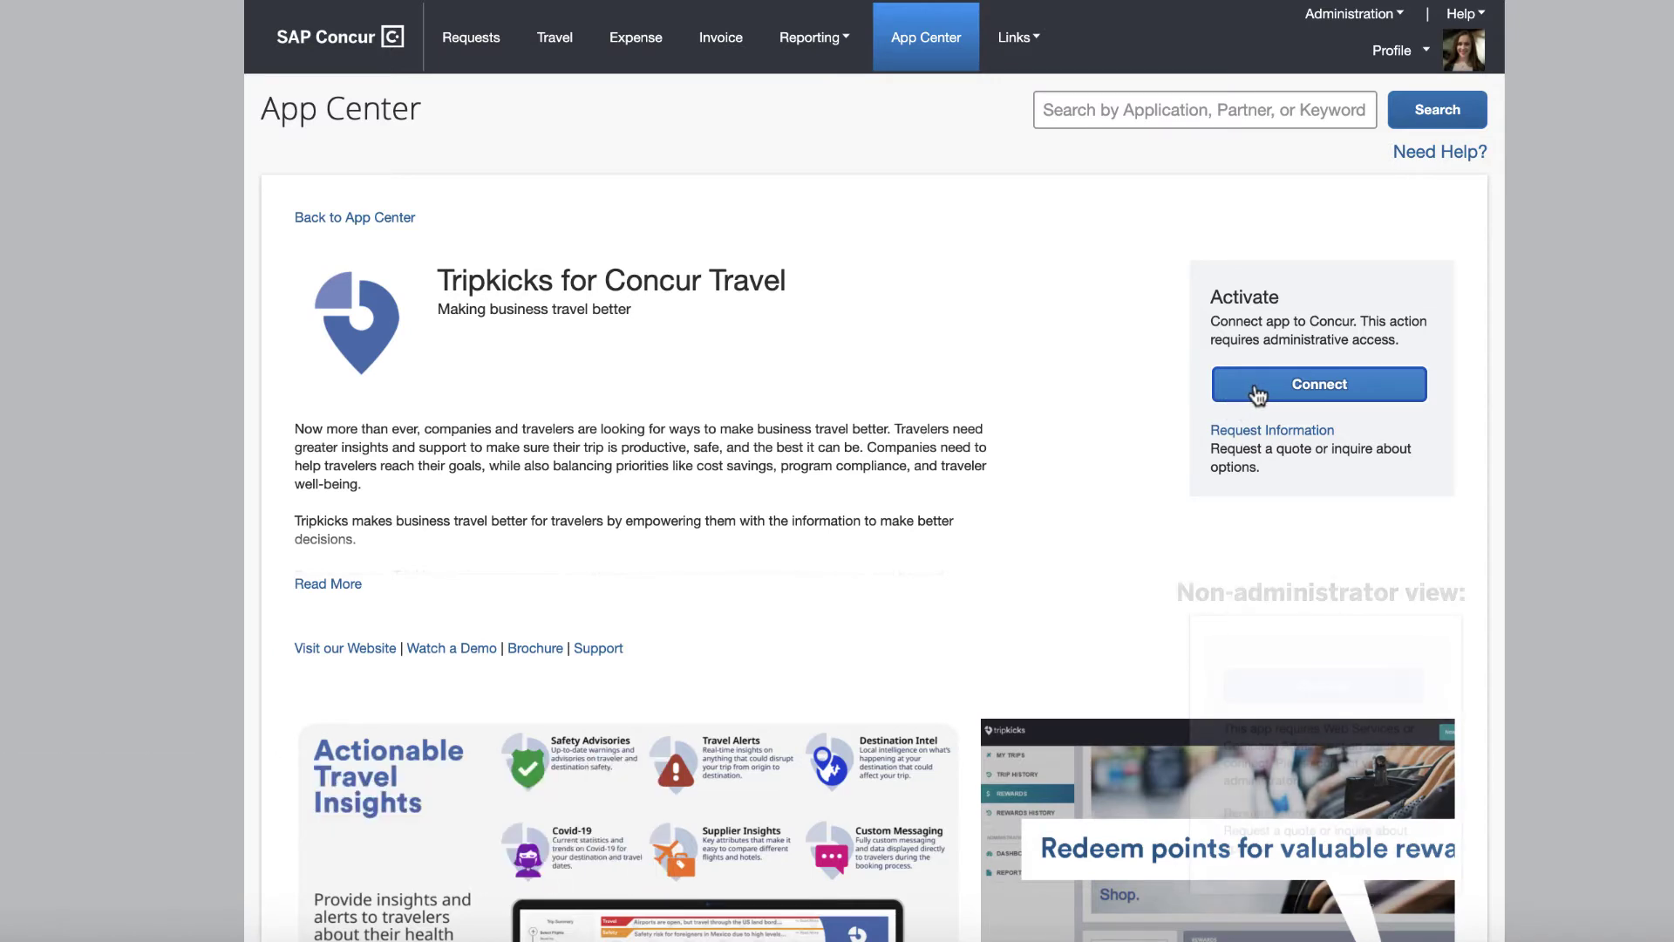
Start the Tripkicks connection, agreeing to the shared-information and company authorization terms.
{"action": "left_click", "coordinate": [1255, 392]}
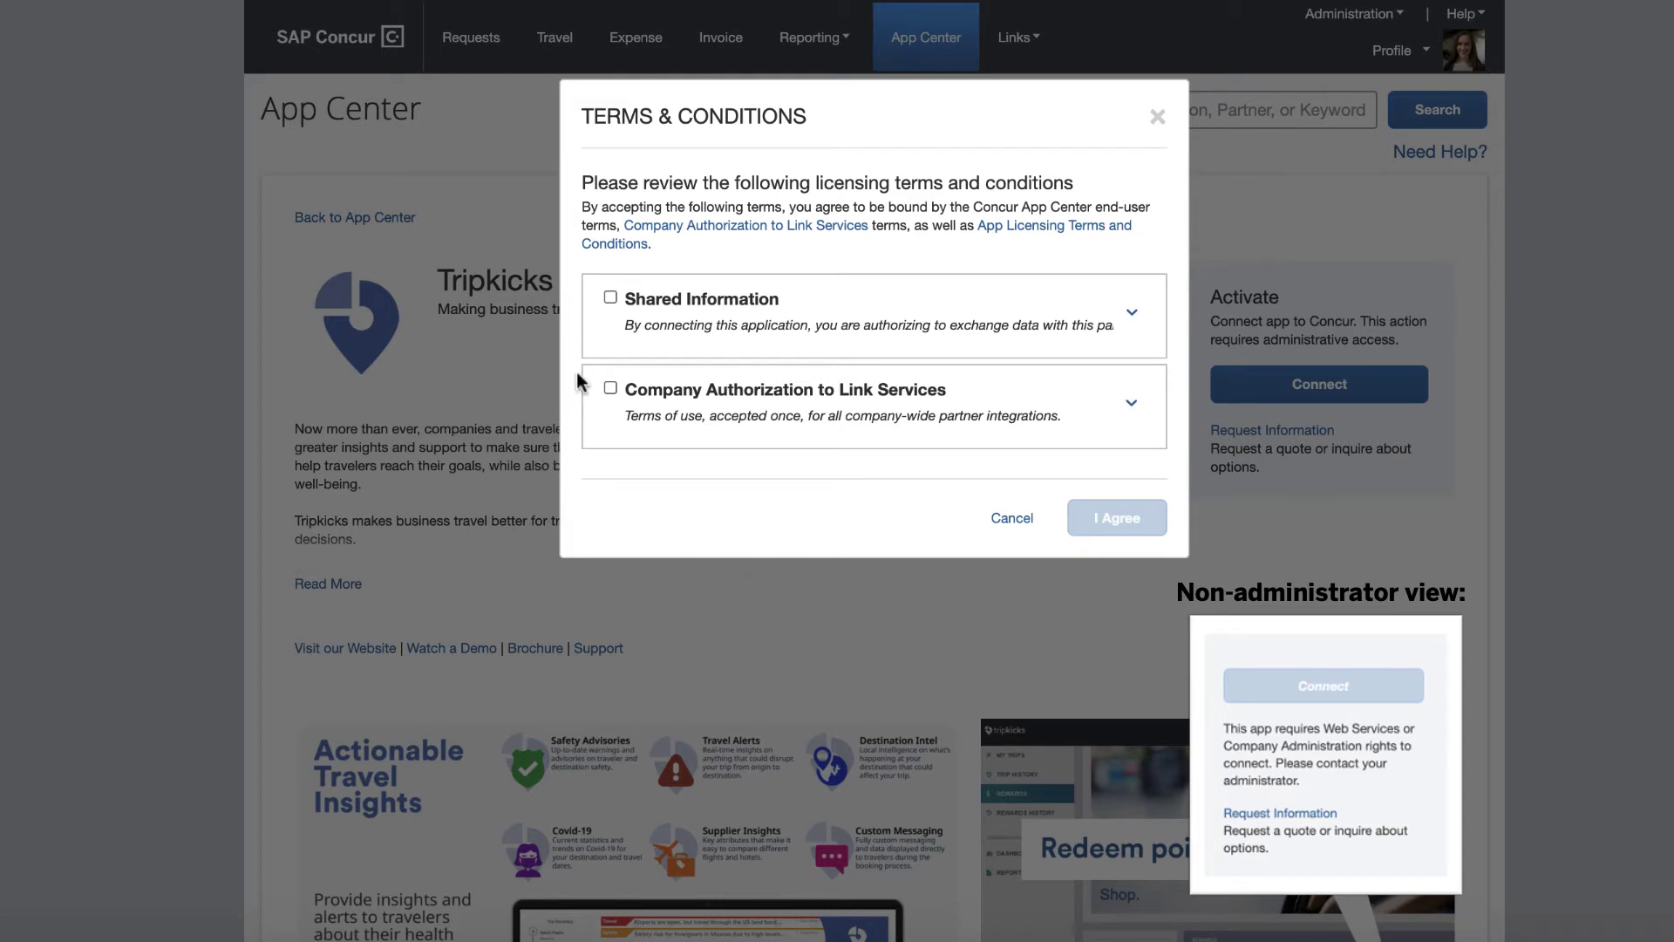
{"action": "left_click", "coordinate": [610, 298]}
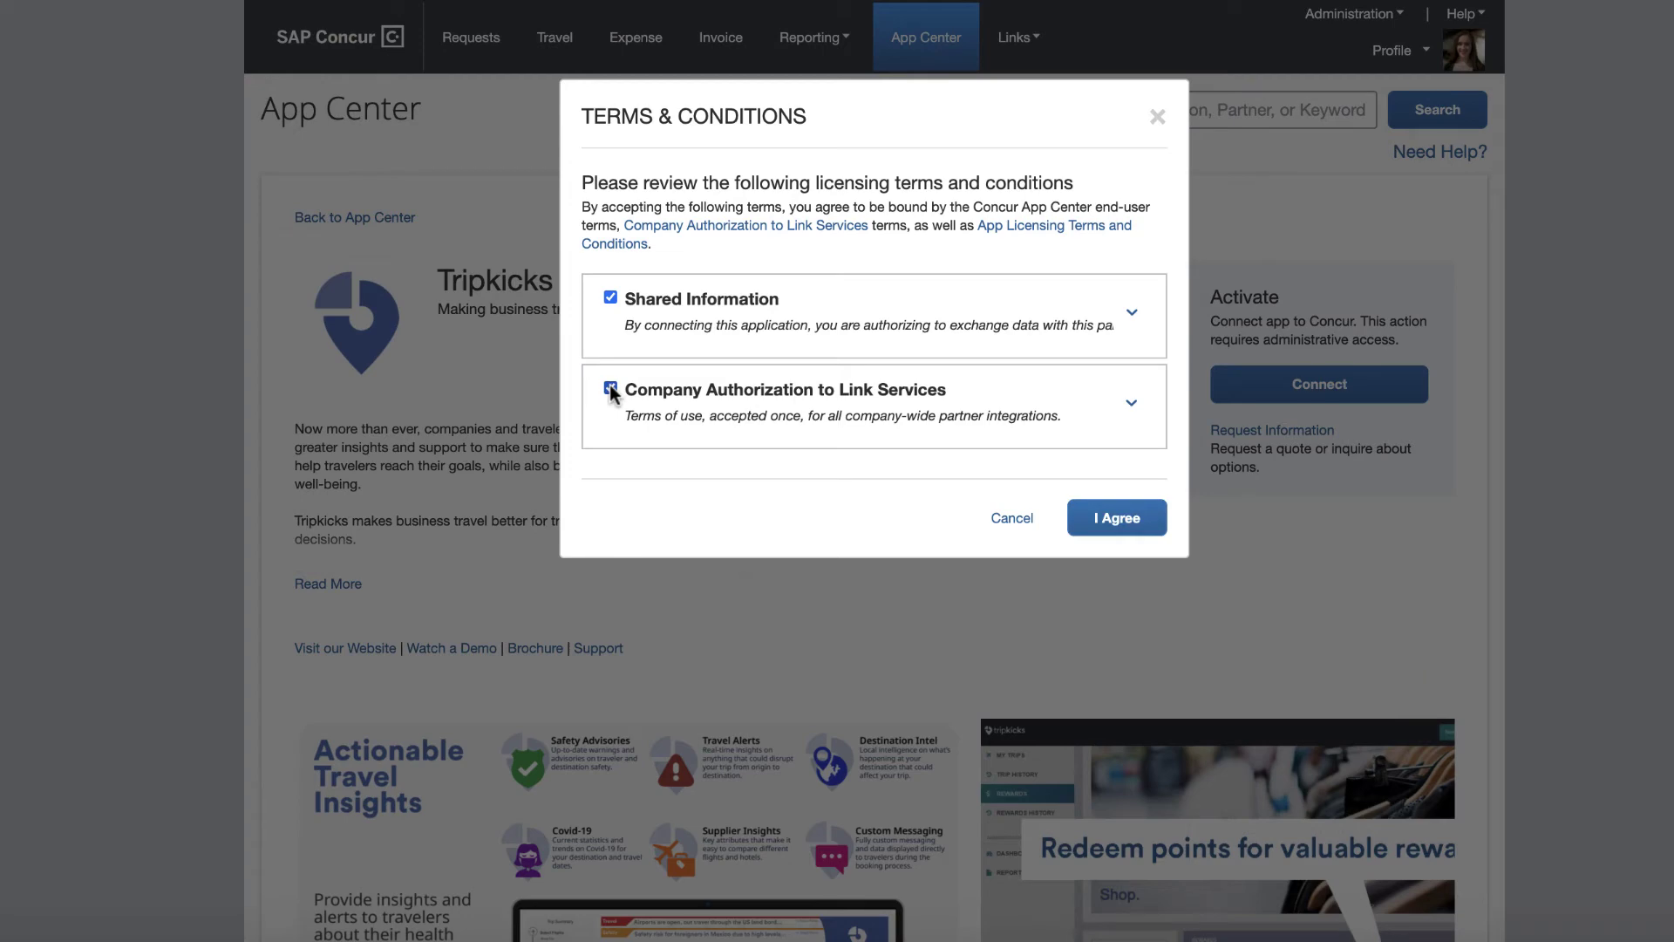
{"action": "left_click", "coordinate": [611, 387]}
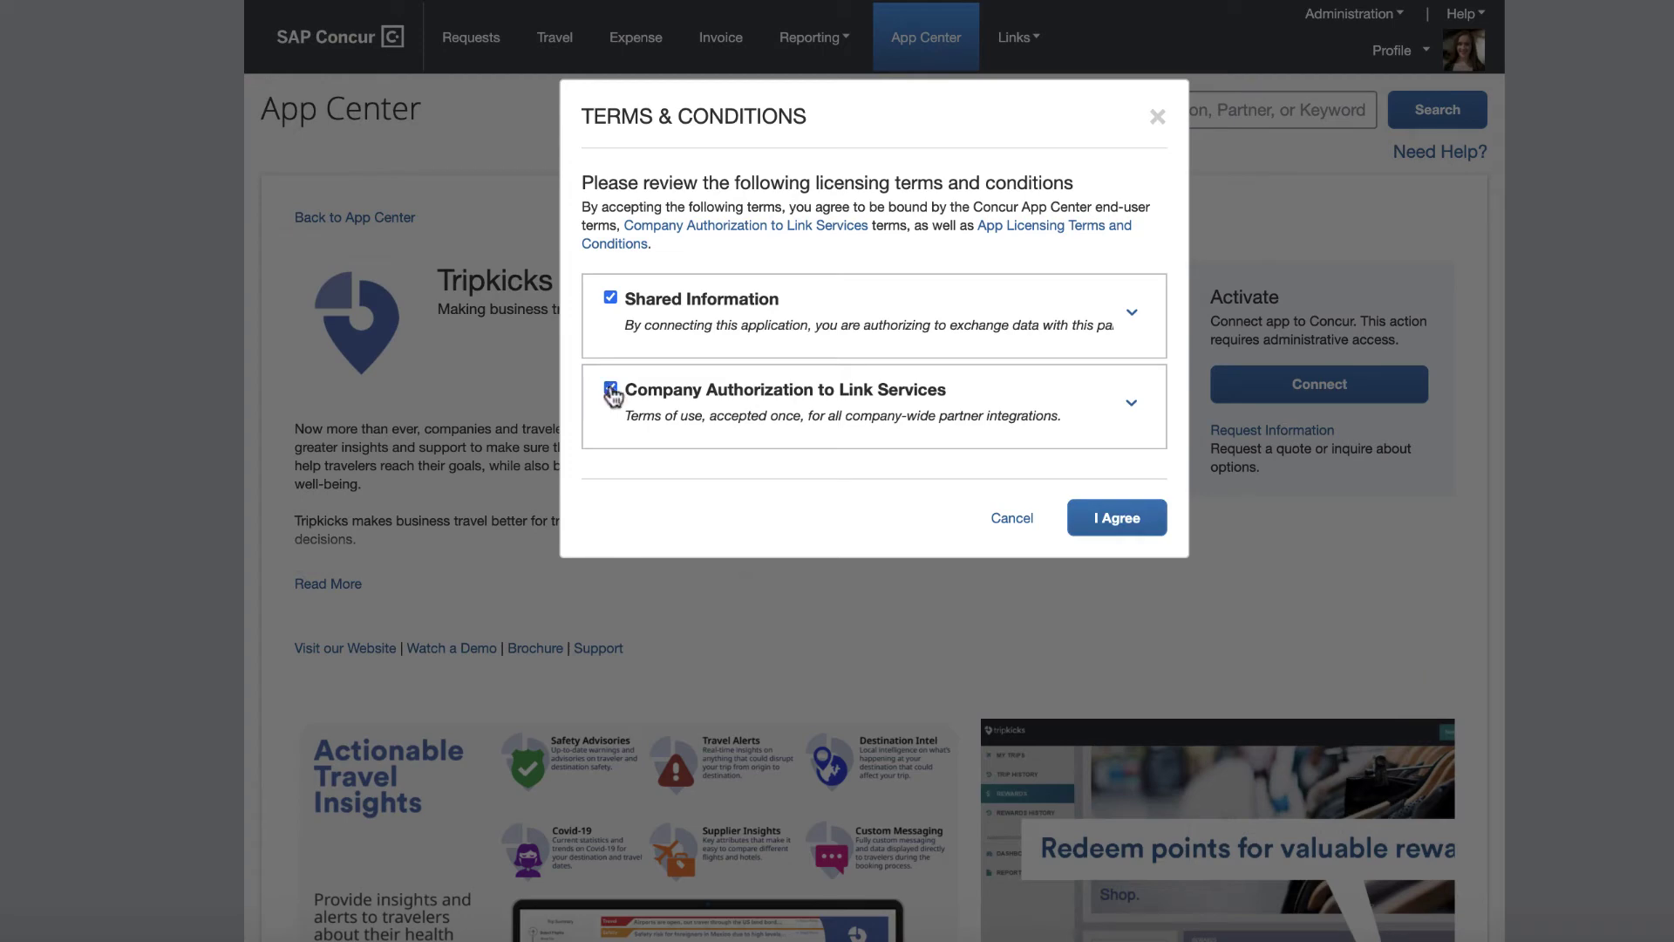
{"action": "left_click", "coordinate": [1114, 520]}
{"action": "scroll", "coordinate": [1150, 334], "scroll_direction": "down", "scroll_amount": 5}
{"action": "scroll", "coordinate": [1149, 334], "scroll_direction": "down", "scroll_amount": 5}
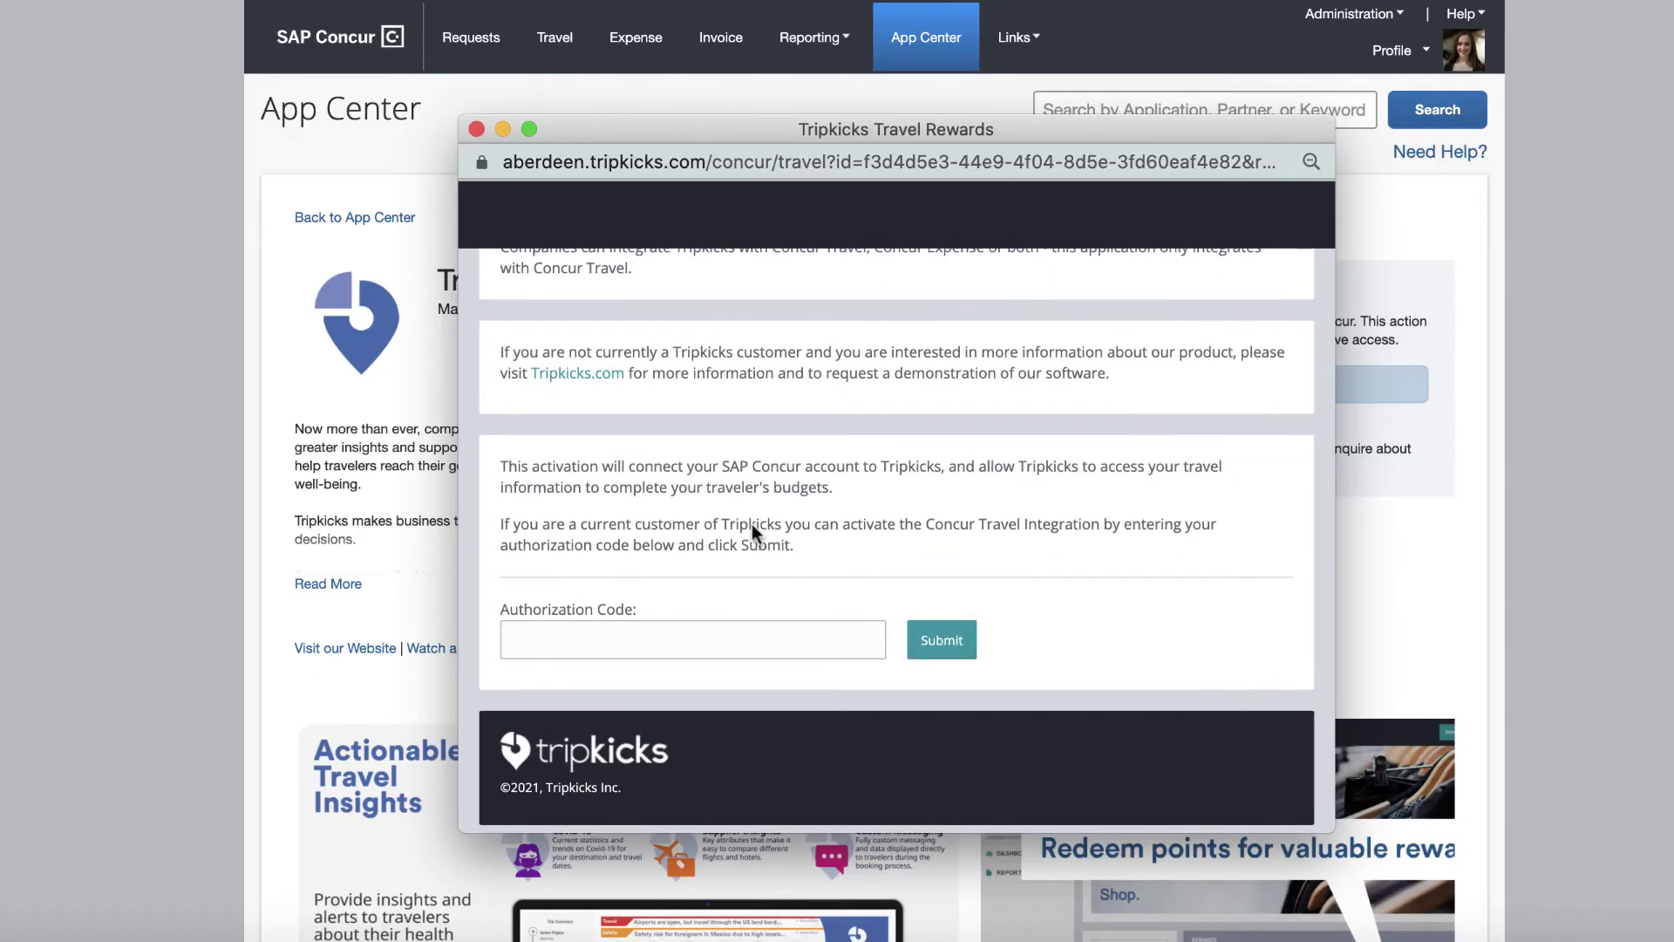
Enter and submit the Tripkicks authorization code, then close the popup.
{"action": "left_click", "coordinate": [692, 639]}
{"action": "left_click", "coordinate": [536, 788]}
{"action": "left_click", "coordinate": [942, 640]}
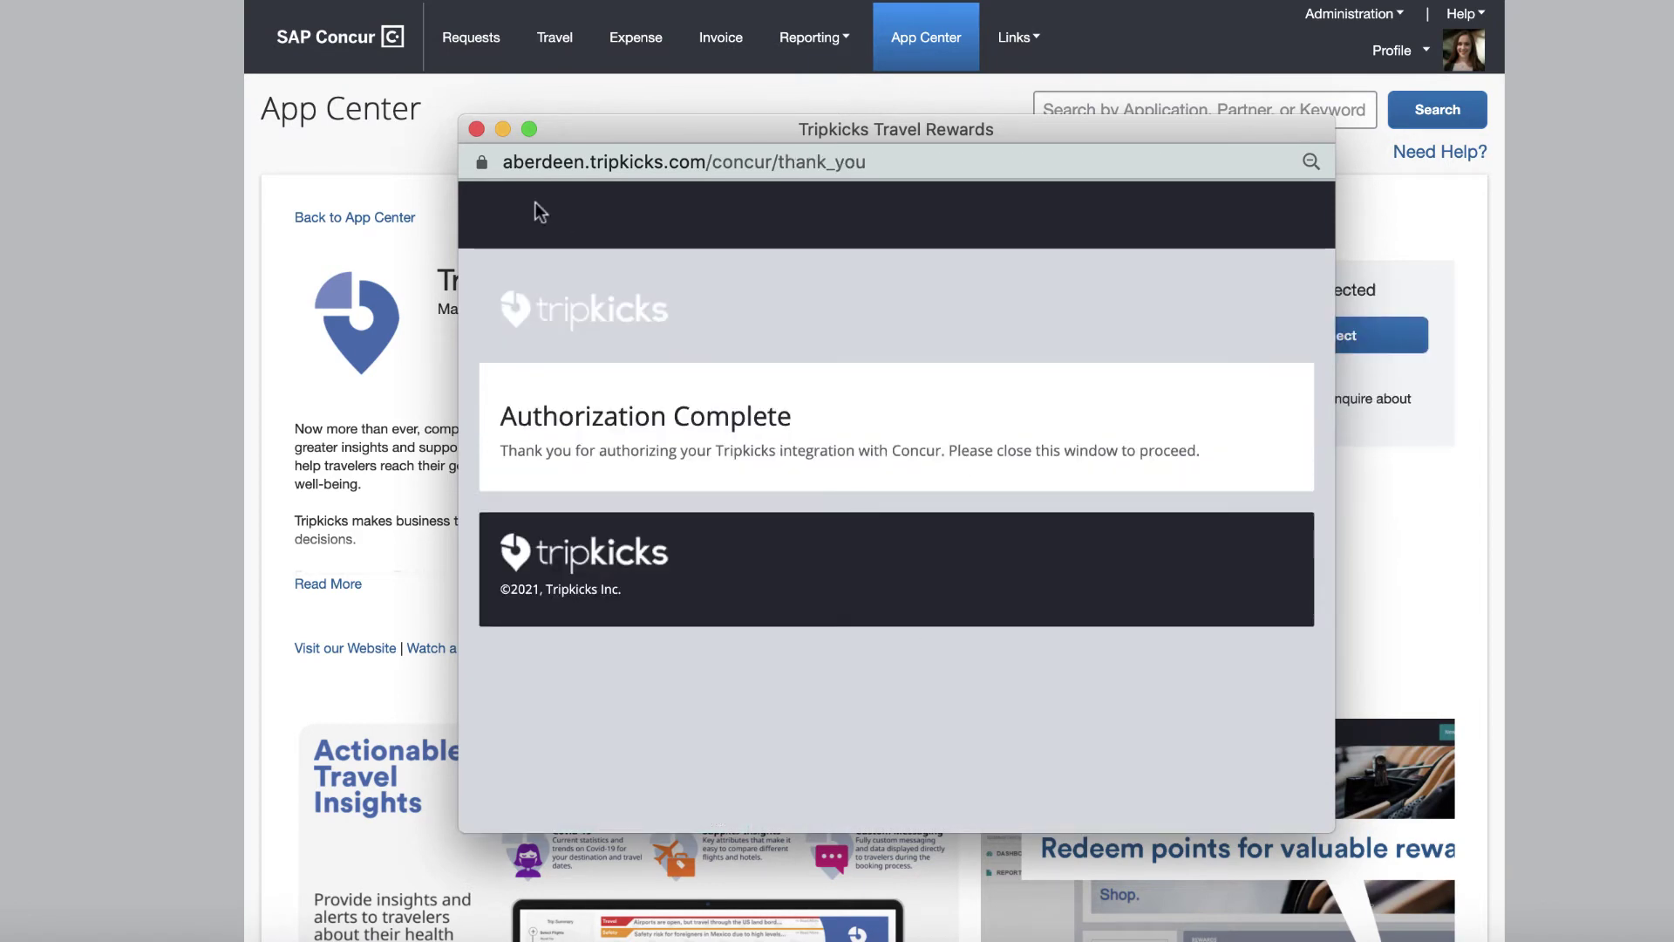
{"action": "left_click", "coordinate": [476, 129]}
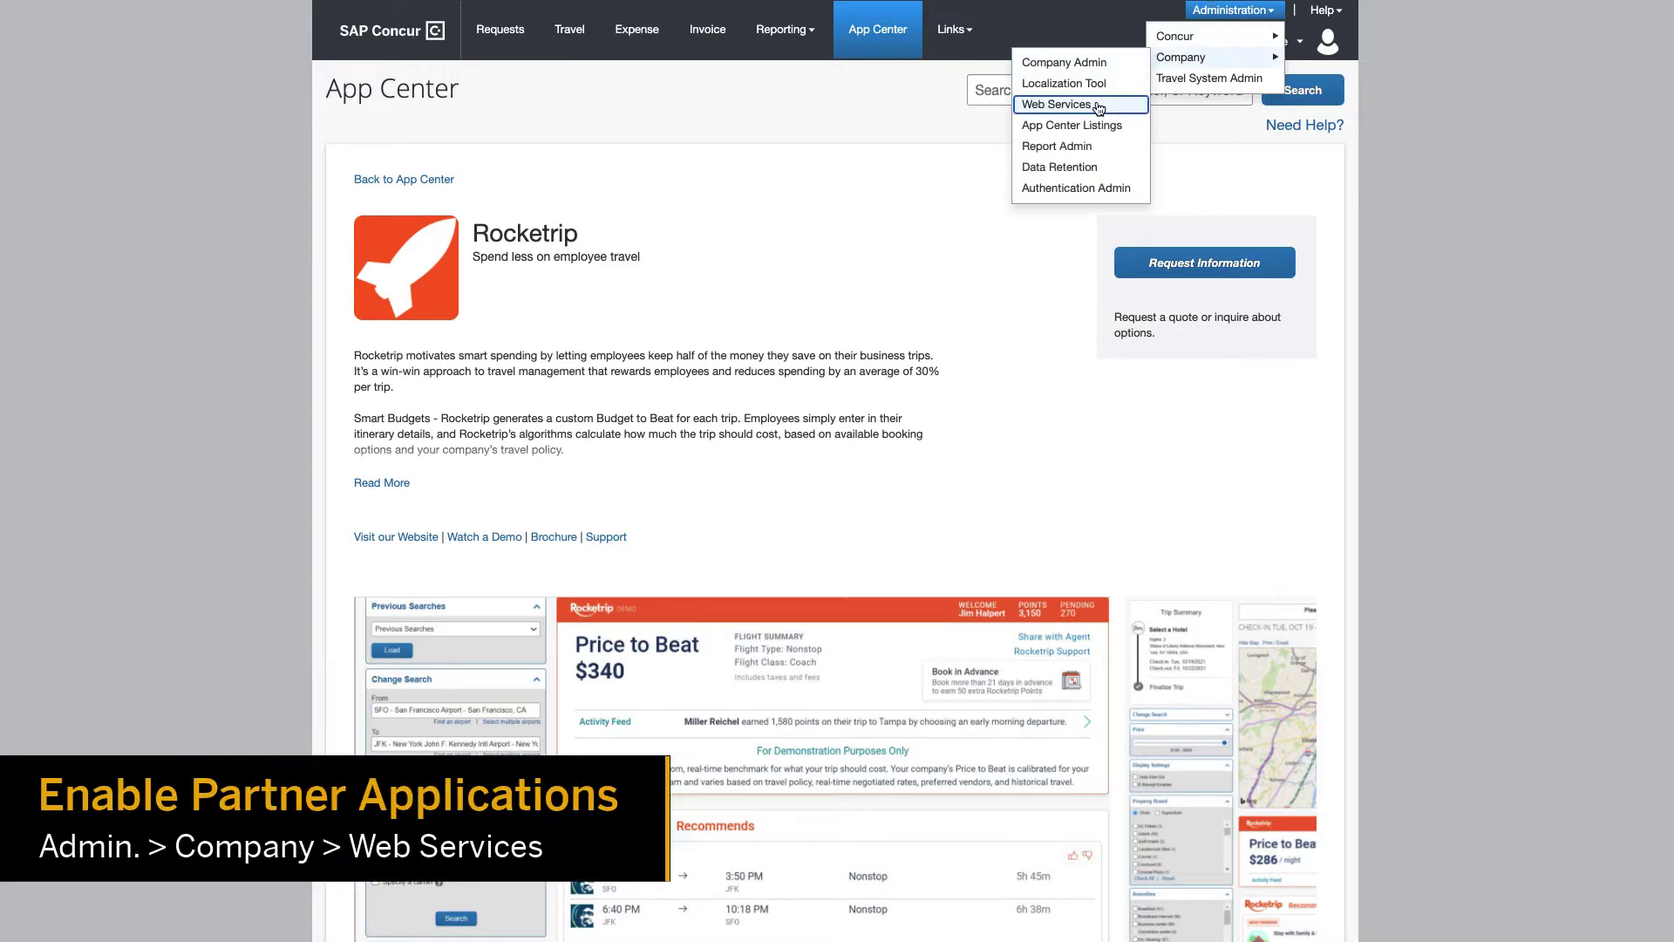
Open Enable Partner Application under Company Web Services administration.
{"action": "left_click", "coordinate": [1100, 108]}
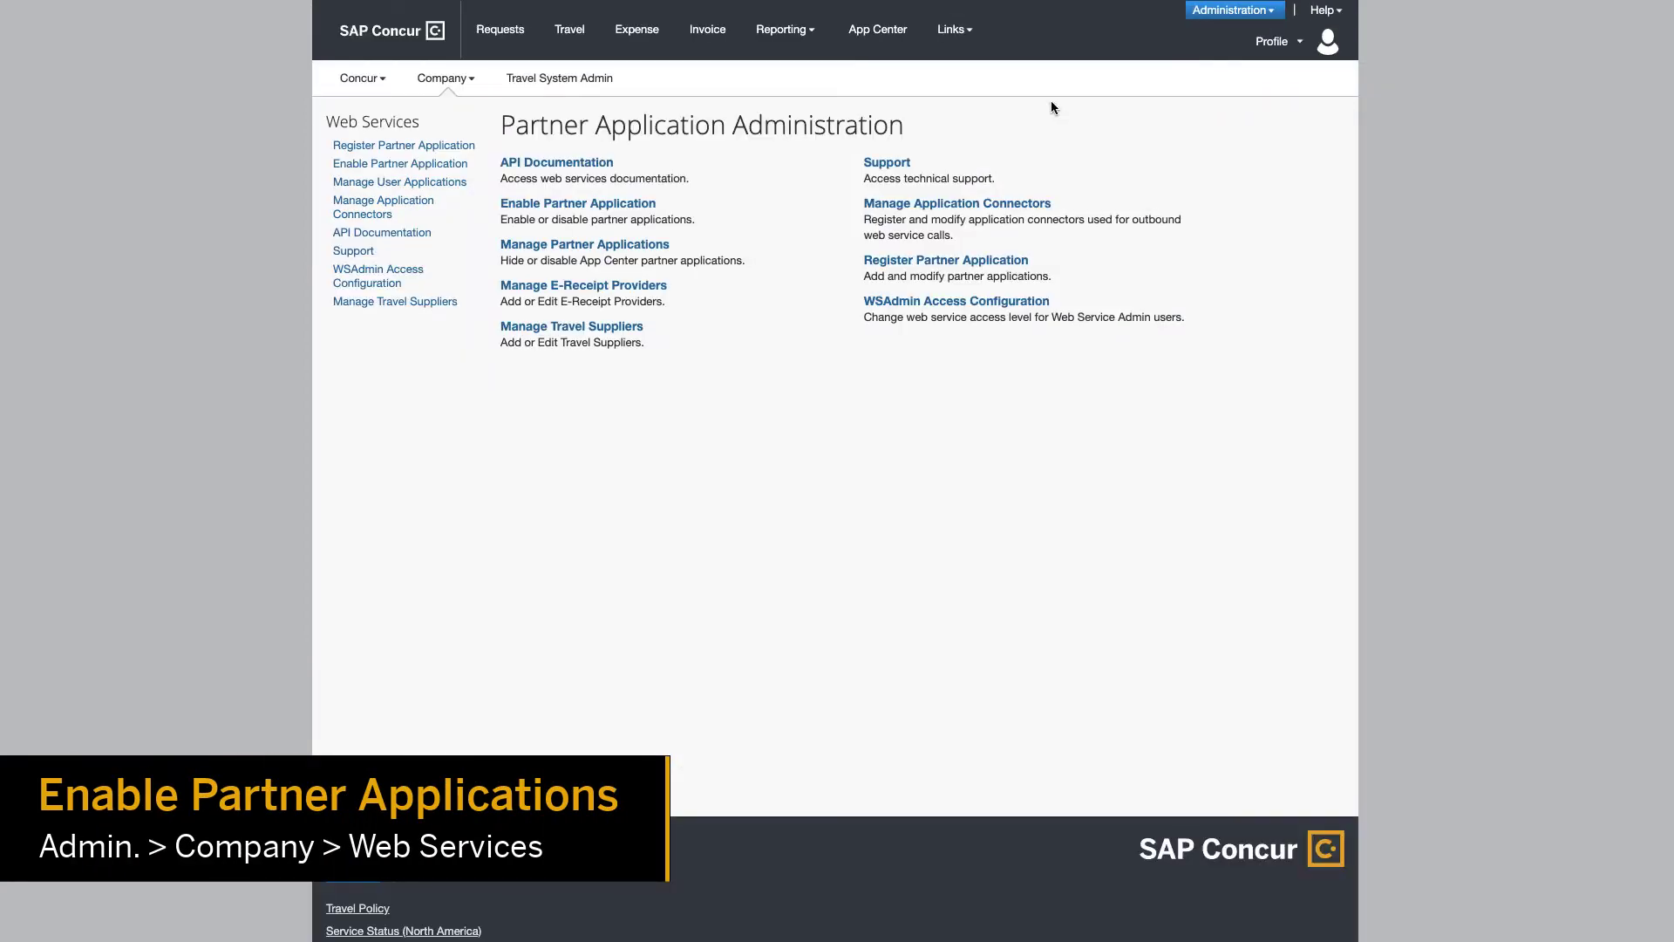
{"action": "left_click", "coordinate": [577, 203]}
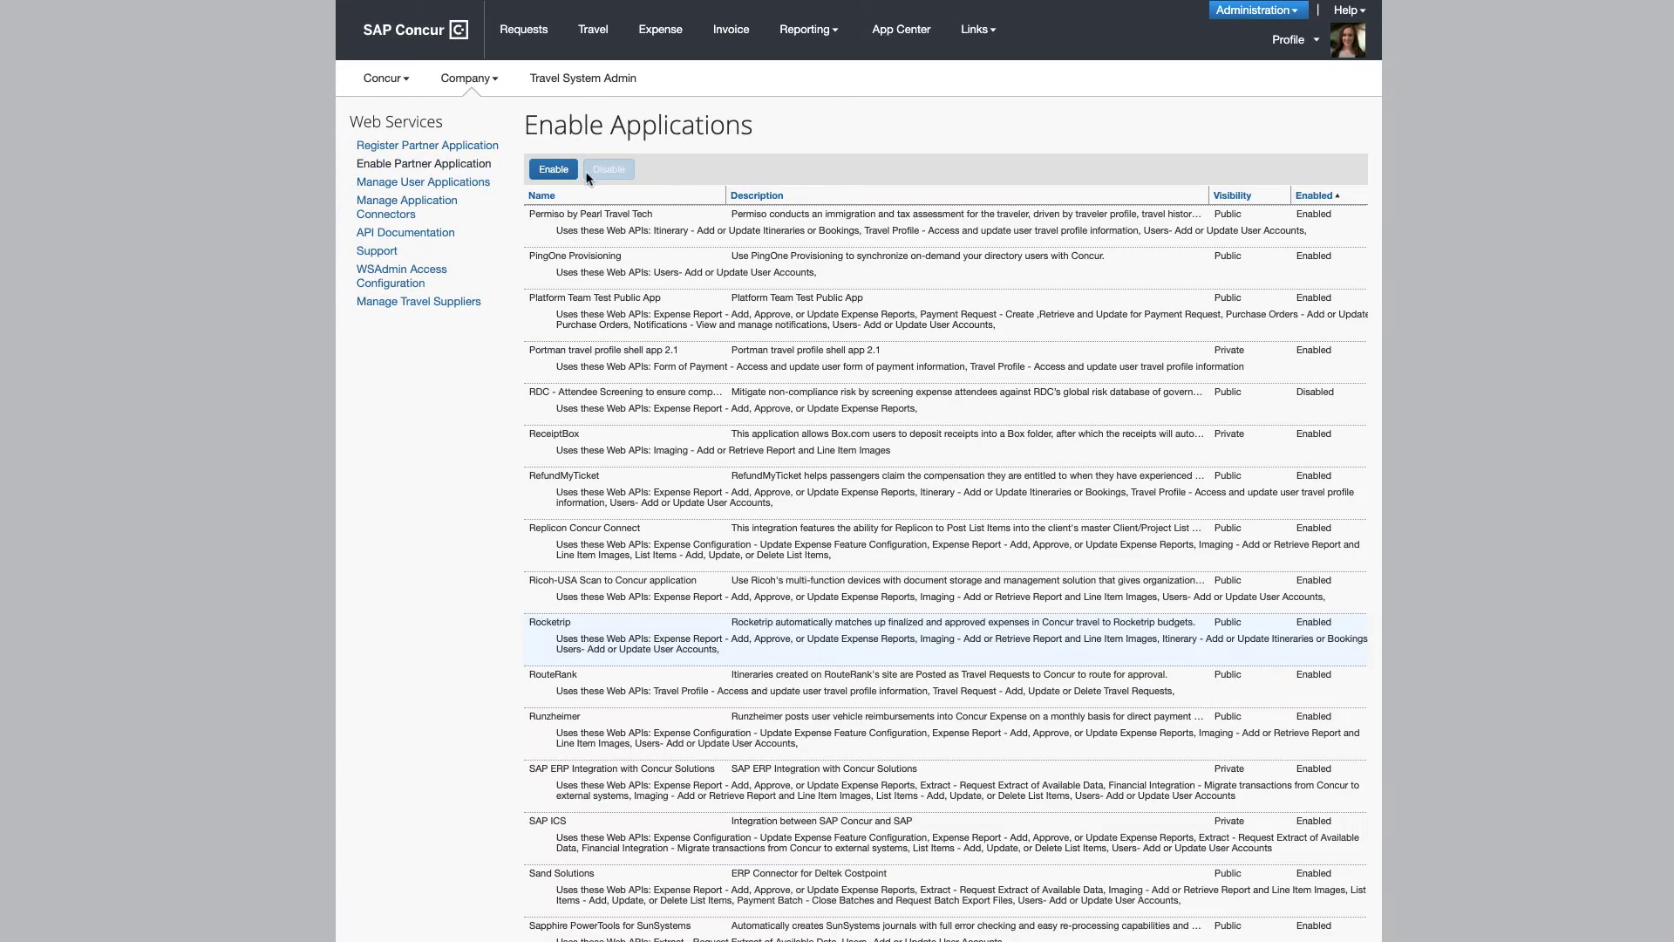
Disable Rocketrip, then disconnect Lyft from the App Center and confirm.
{"action": "left_click", "coordinate": [553, 169]}
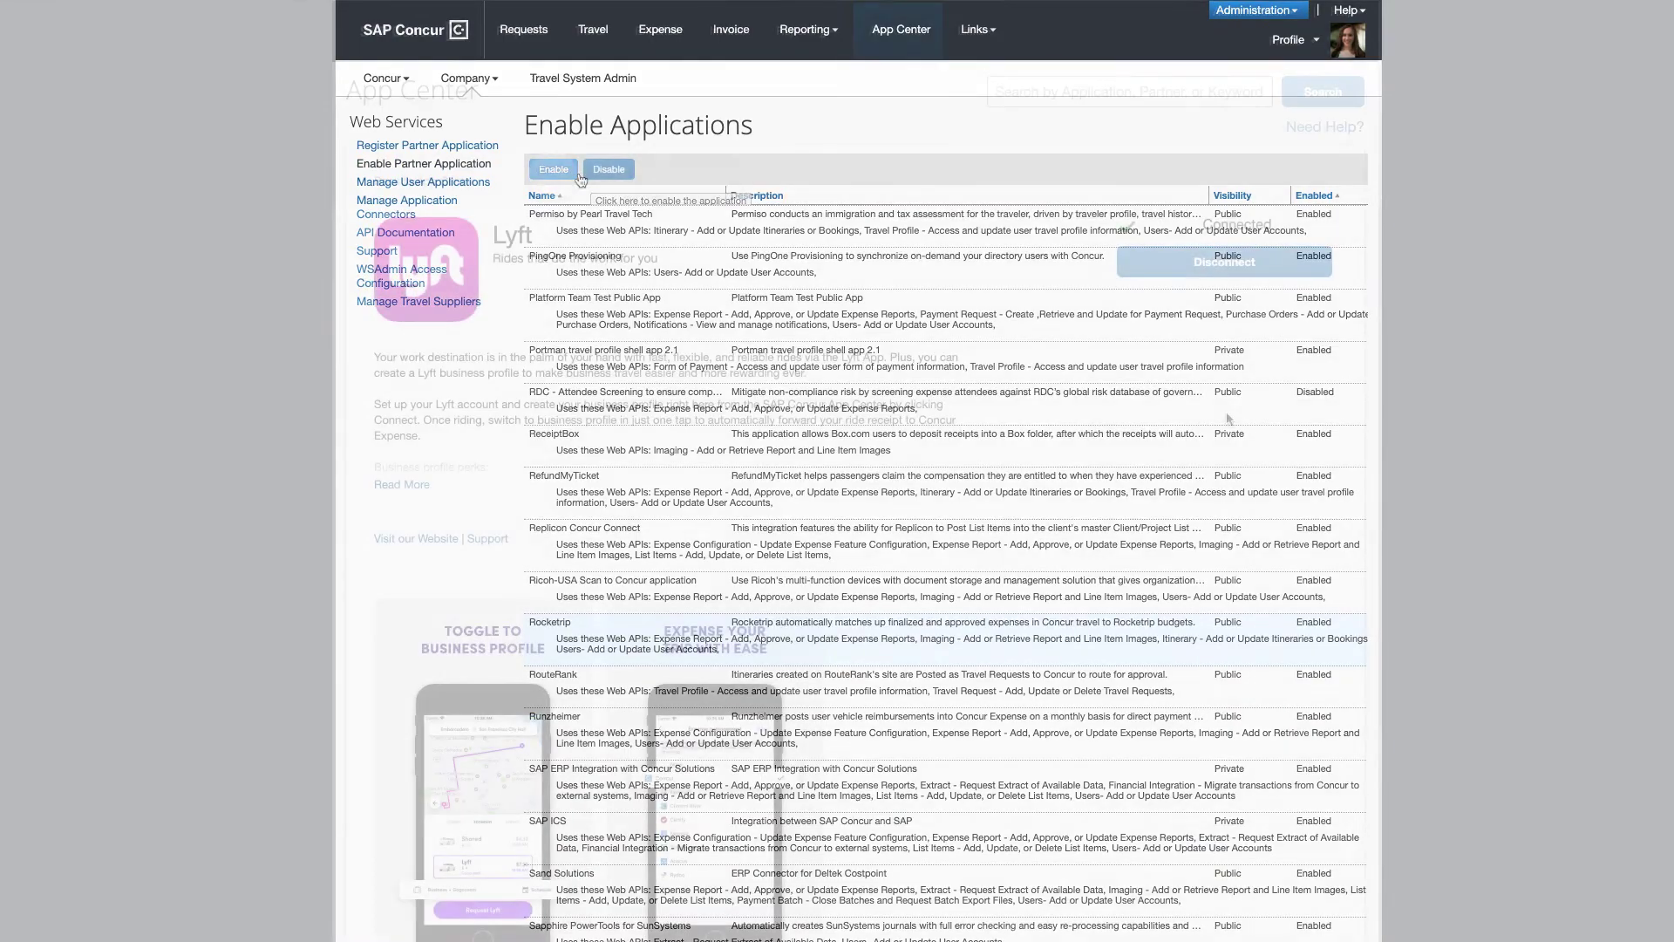
{"action": "left_click", "coordinate": [1224, 261]}
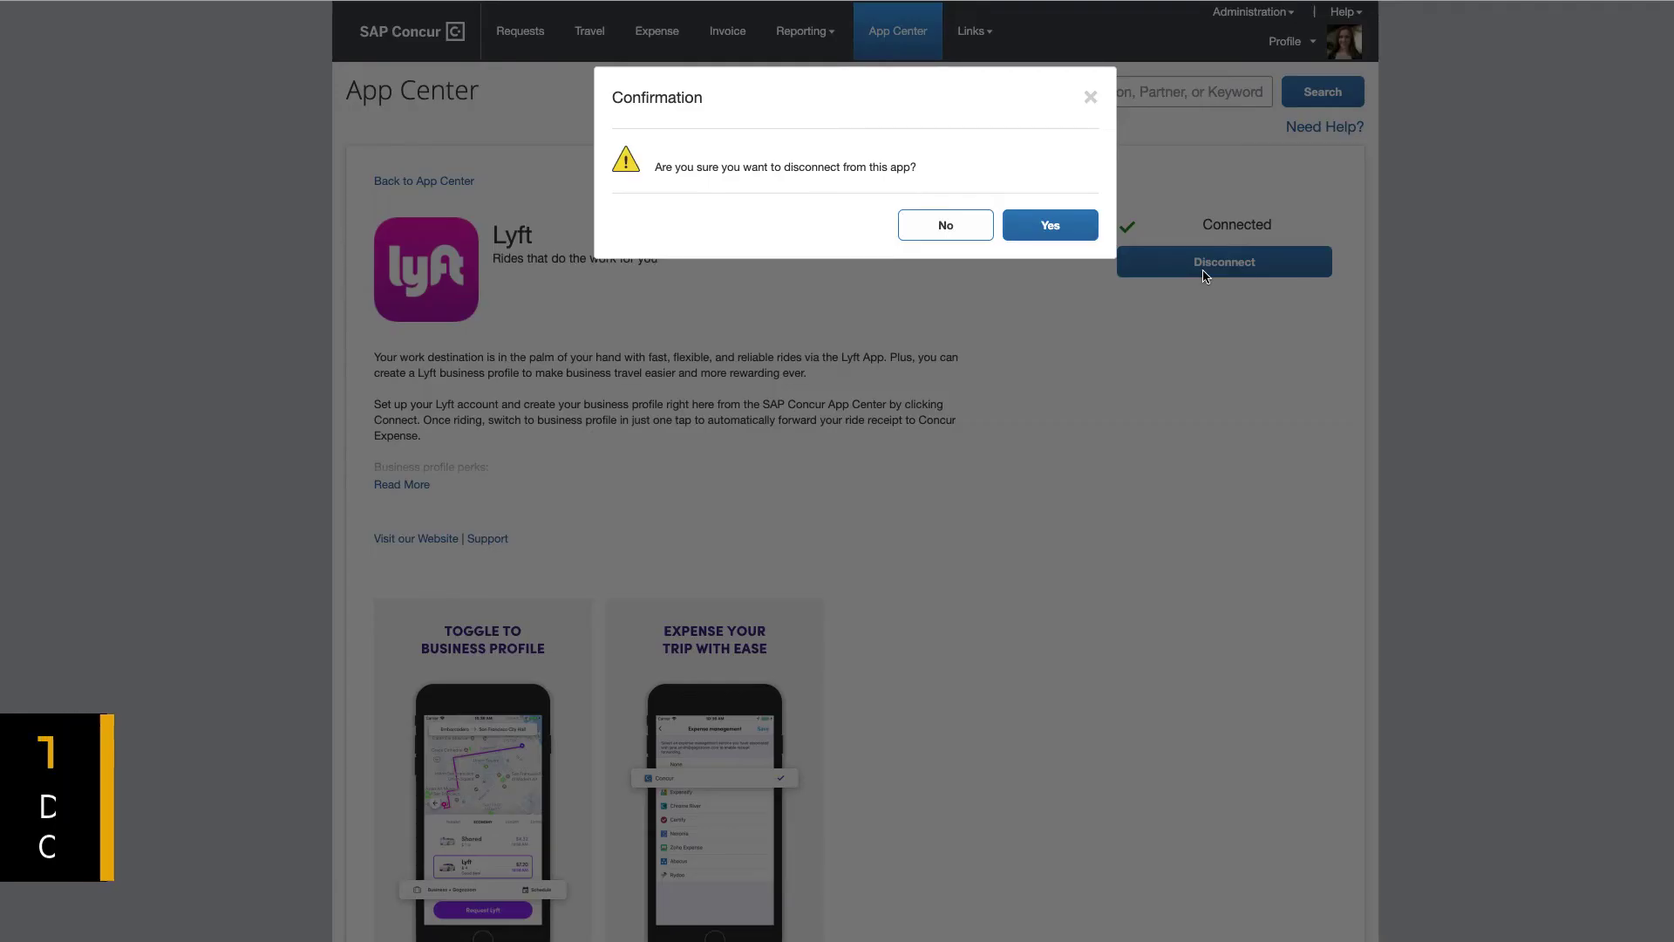
{"action": "left_click", "coordinate": [1070, 229]}
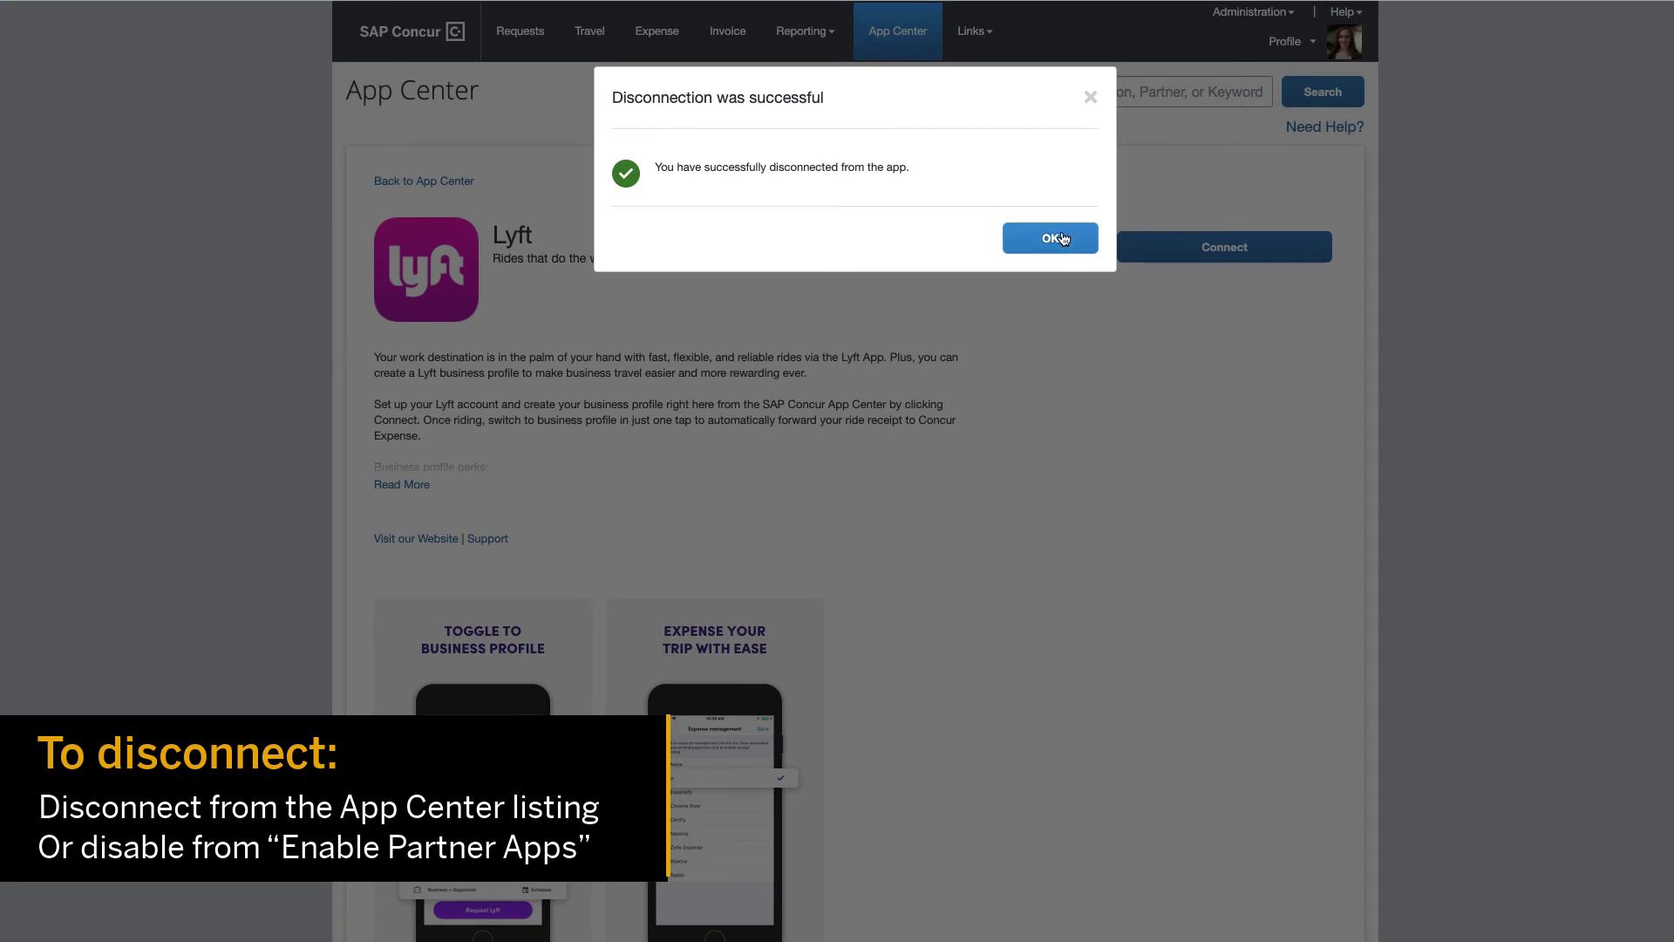
{"action": "left_click", "coordinate": [1056, 238]}
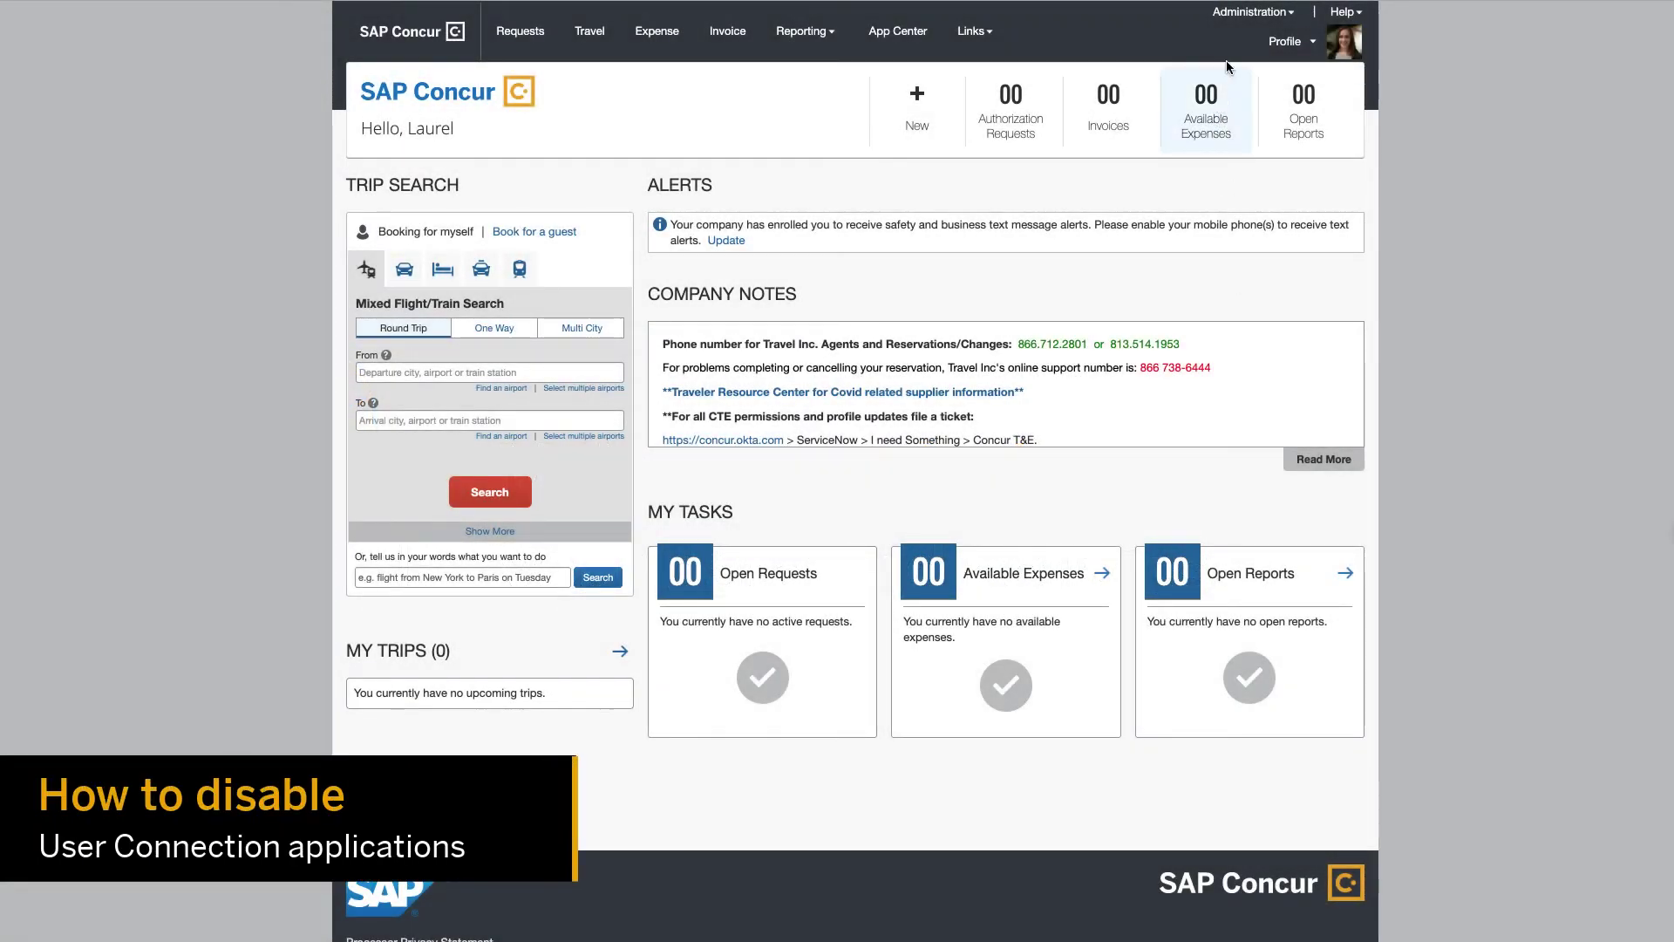
Open Manage Partner Applications under Administration > Company > Web Services.
{"action": "left_click", "coordinate": [1252, 11]}
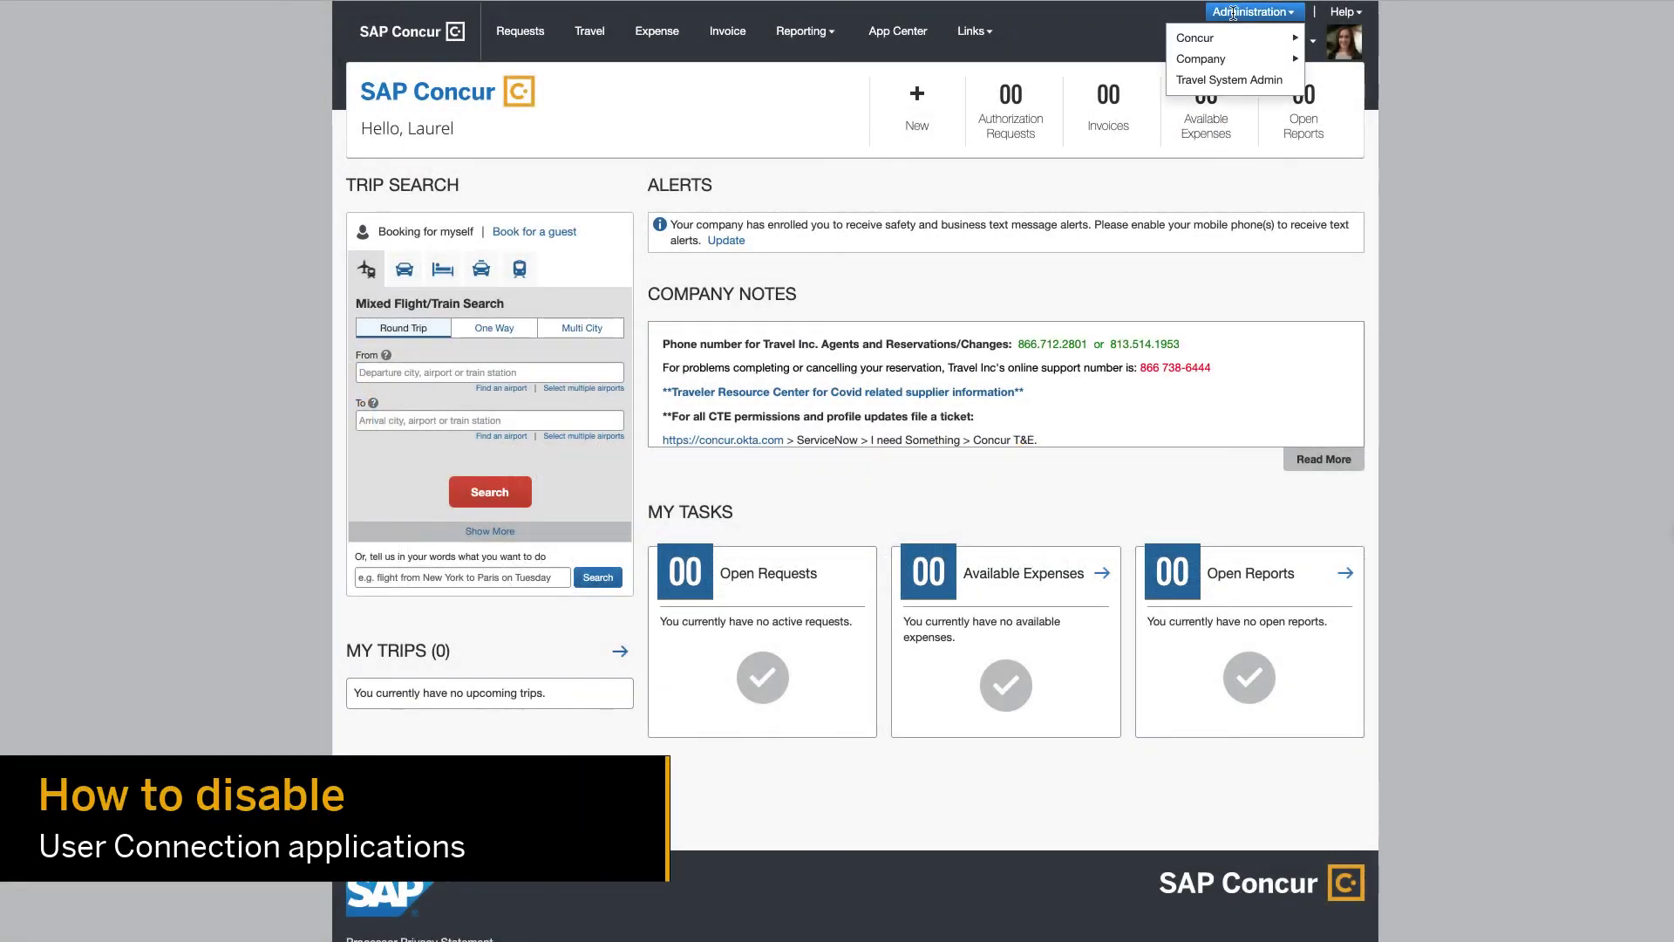
{"action": "mouse_move", "coordinate": [1201, 59]}
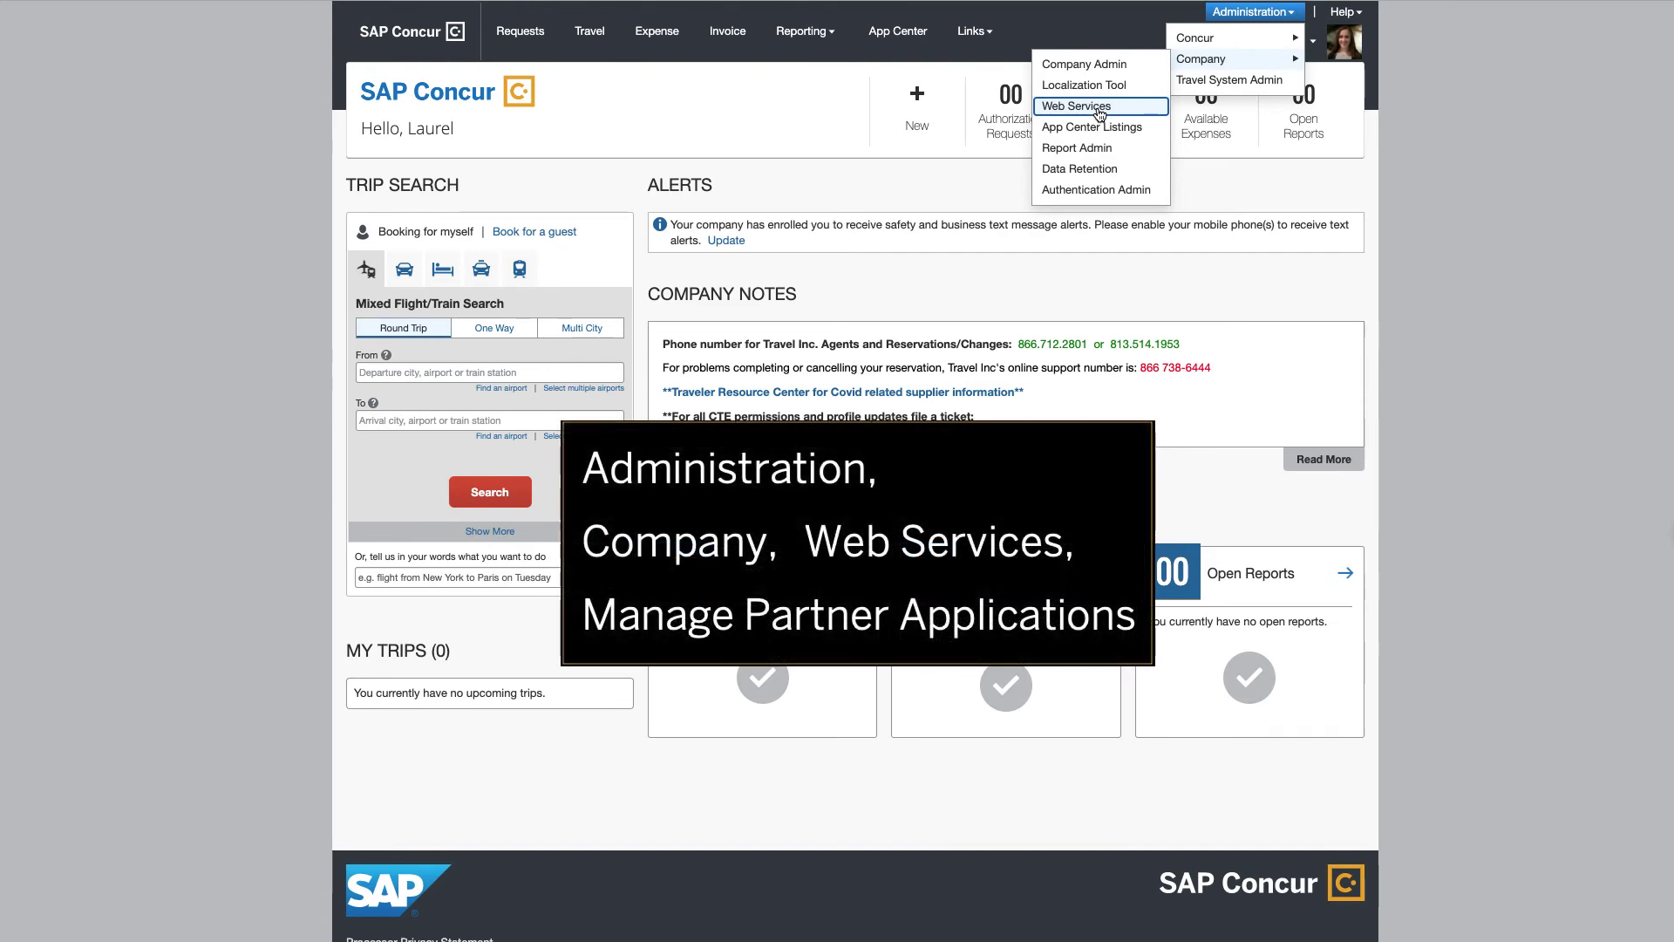
{"action": "left_click", "coordinate": [1076, 106]}
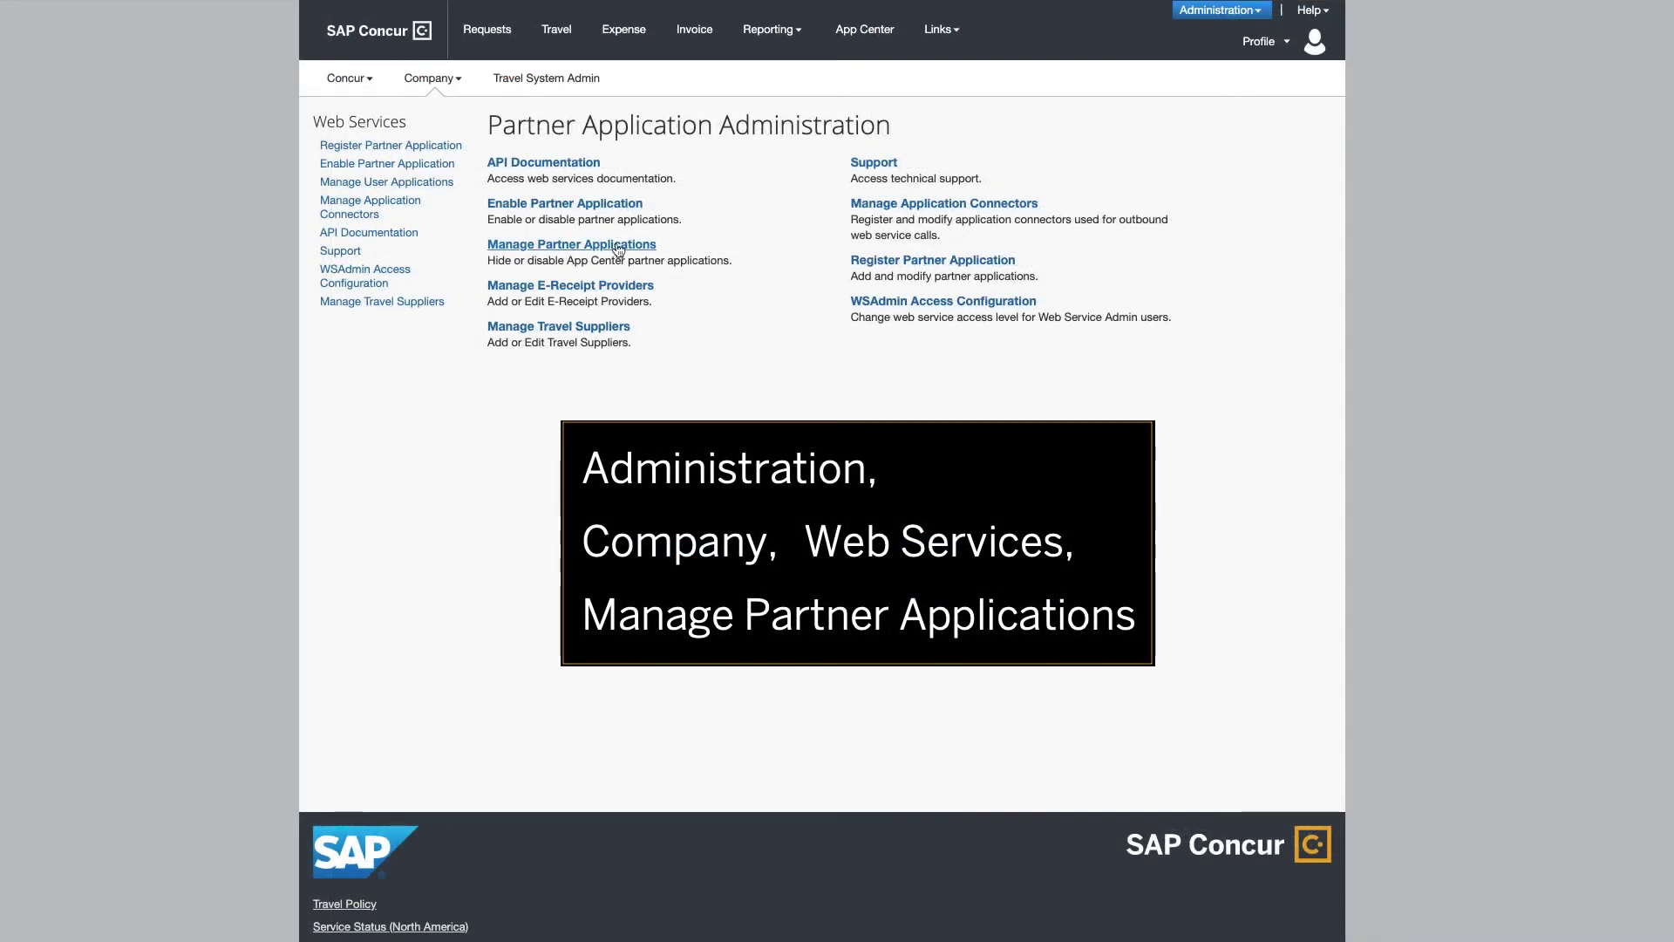
{"action": "left_click", "coordinate": [617, 250]}
List Enterprise Applications and tick Disable application for Uber for Business.
{"action": "left_click", "coordinate": [759, 255]}
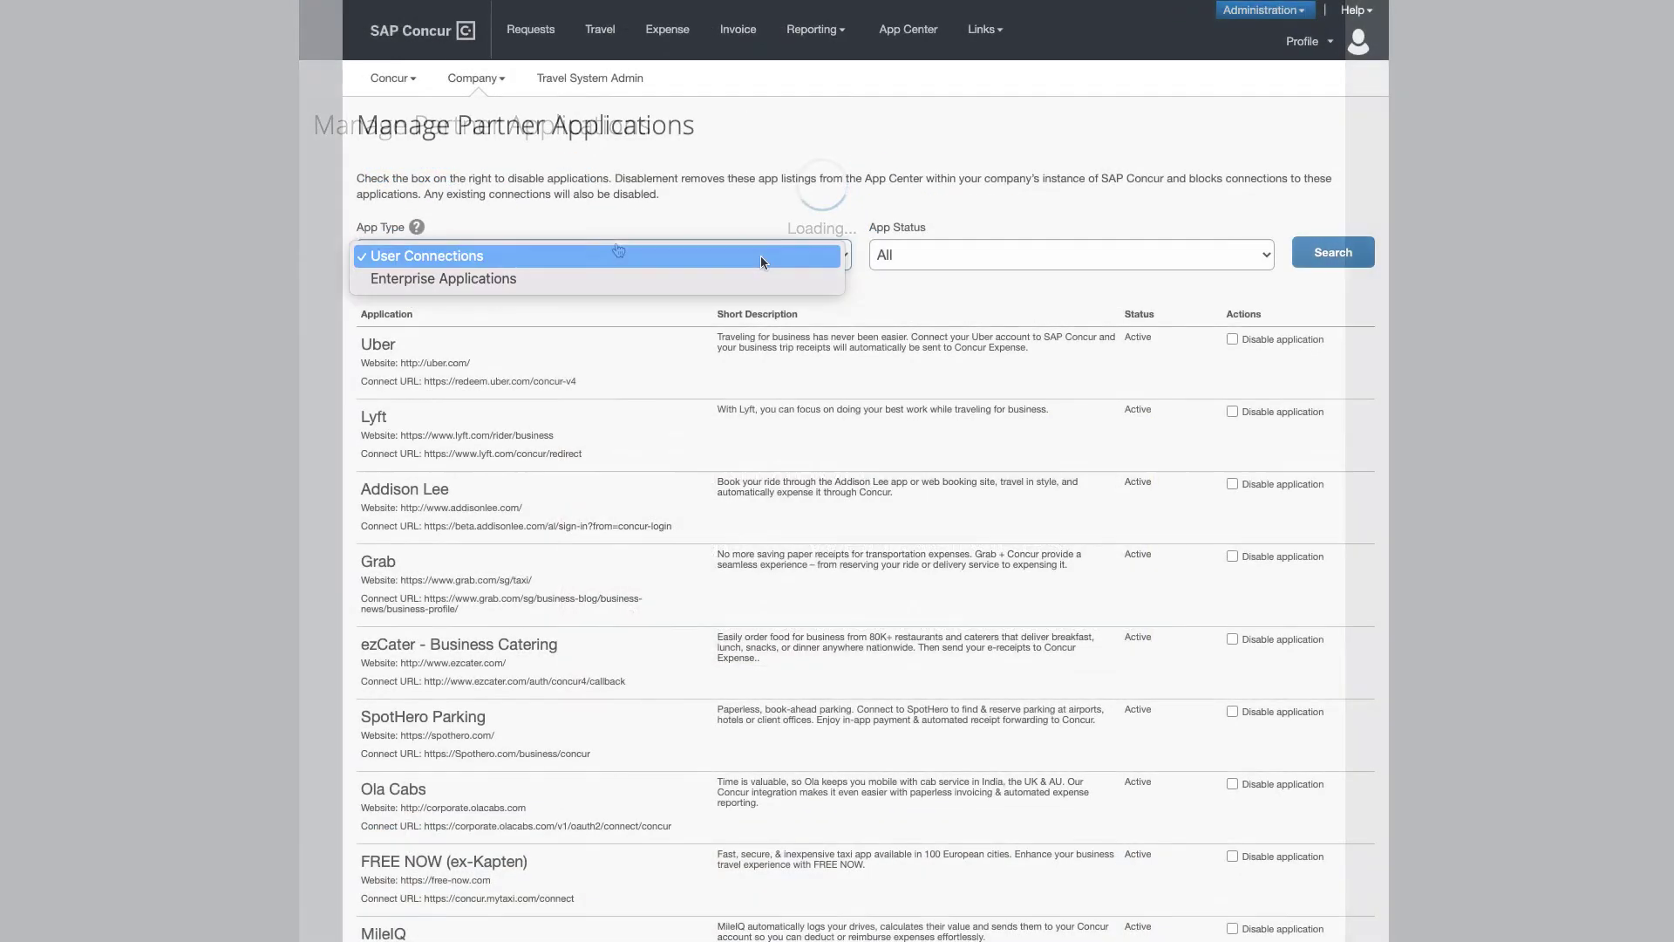
{"action": "left_click", "coordinate": [760, 273]}
{"action": "left_click", "coordinate": [1334, 252]}
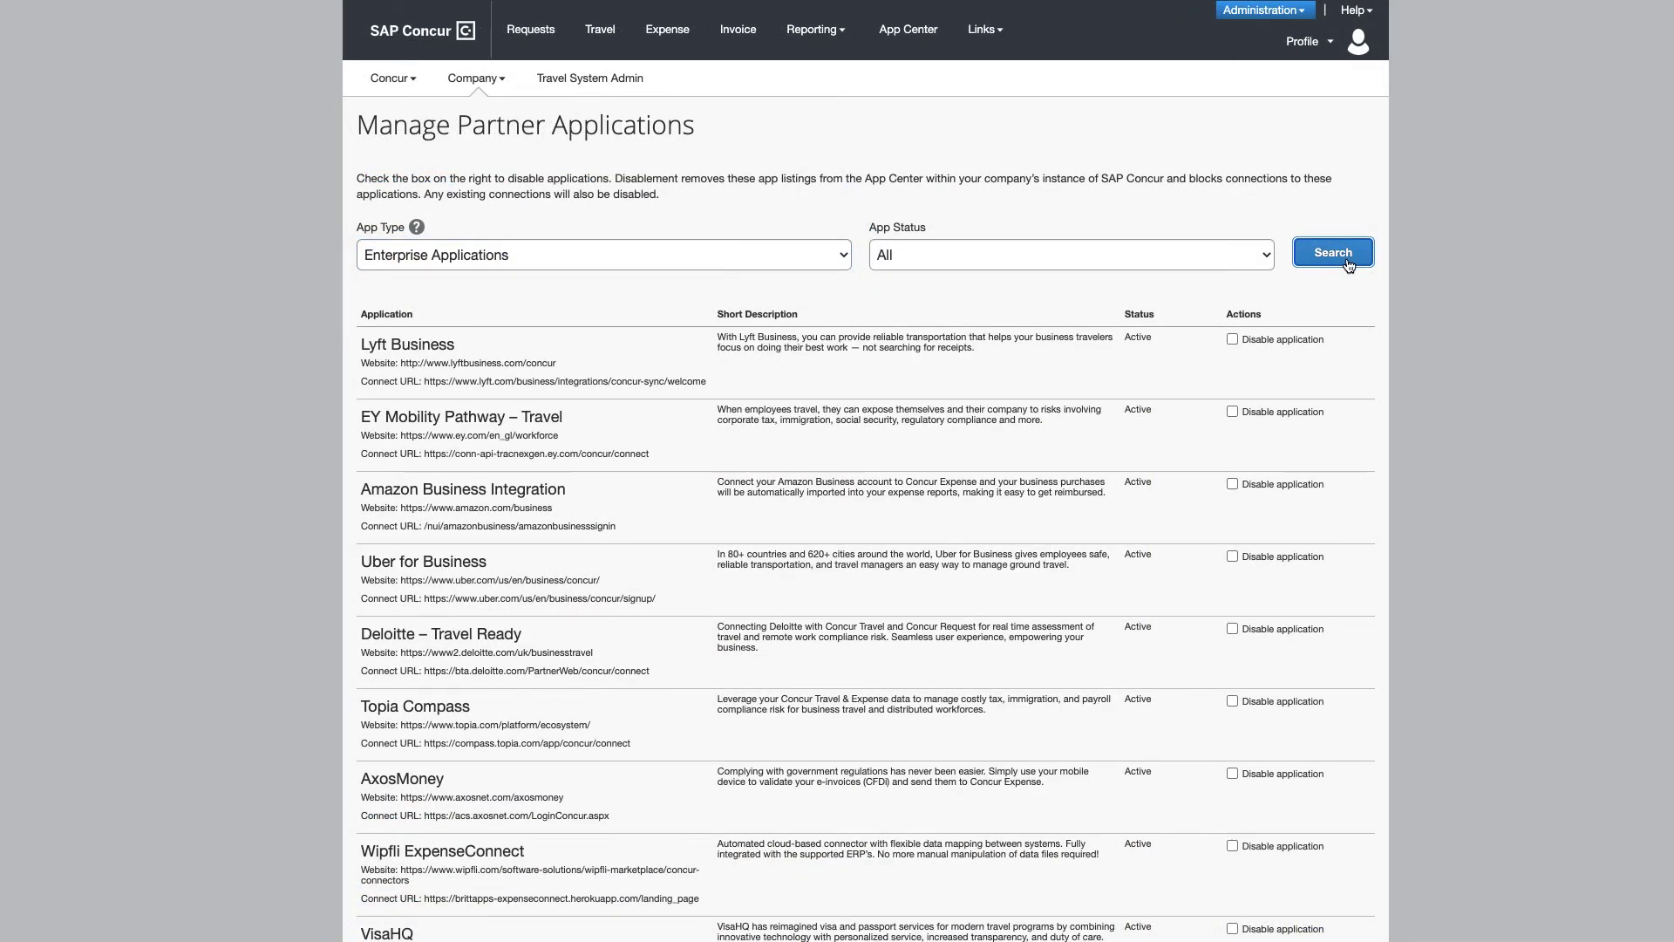
{"action": "left_click", "coordinate": [1233, 554]}
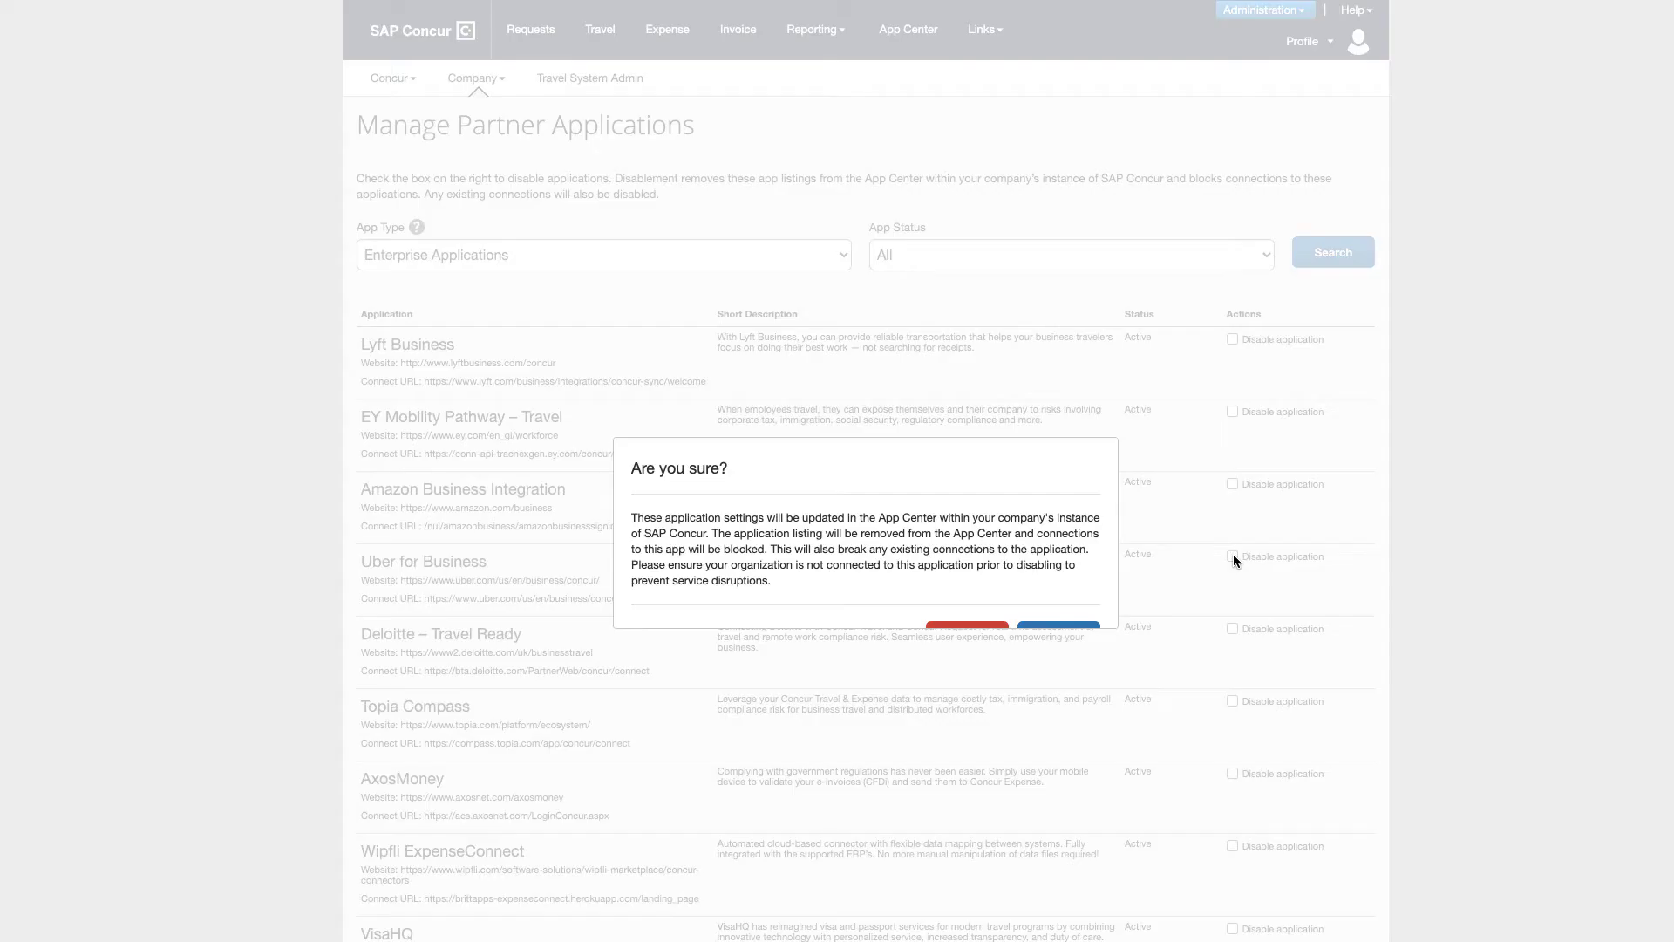
{"action": "scroll", "coordinate": [1011, 530], "scroll_direction": "down", "scroll_amount": 1}
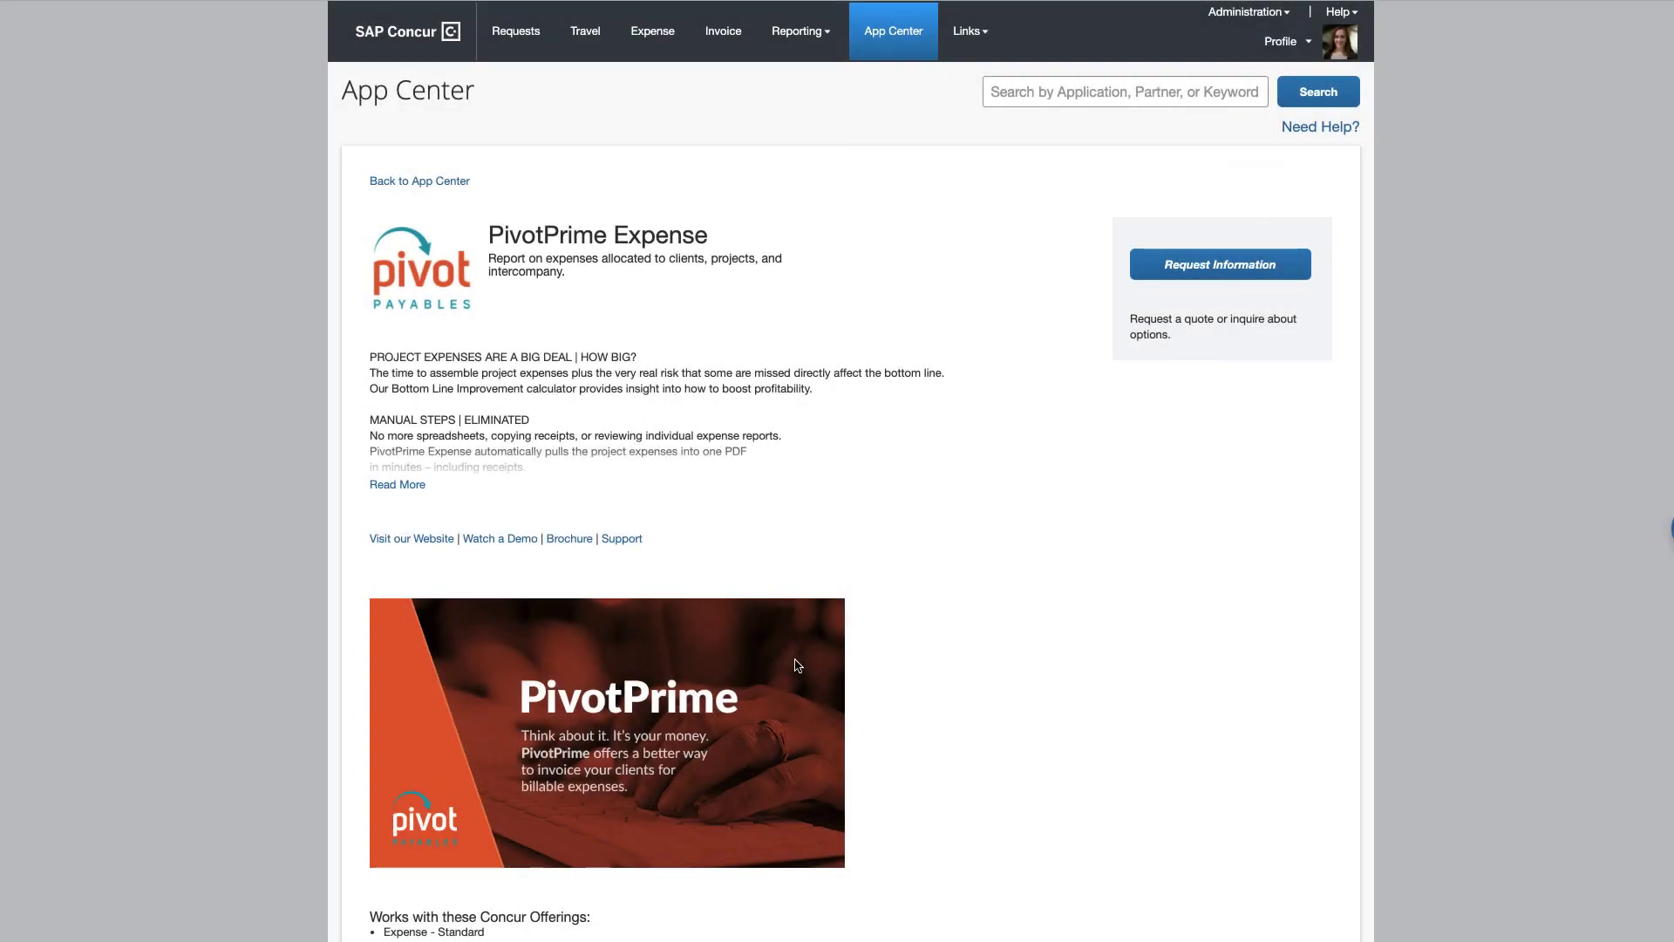
{"action": "scroll", "coordinate": [794, 664], "scroll_direction": "down", "scroll_amount": 5}
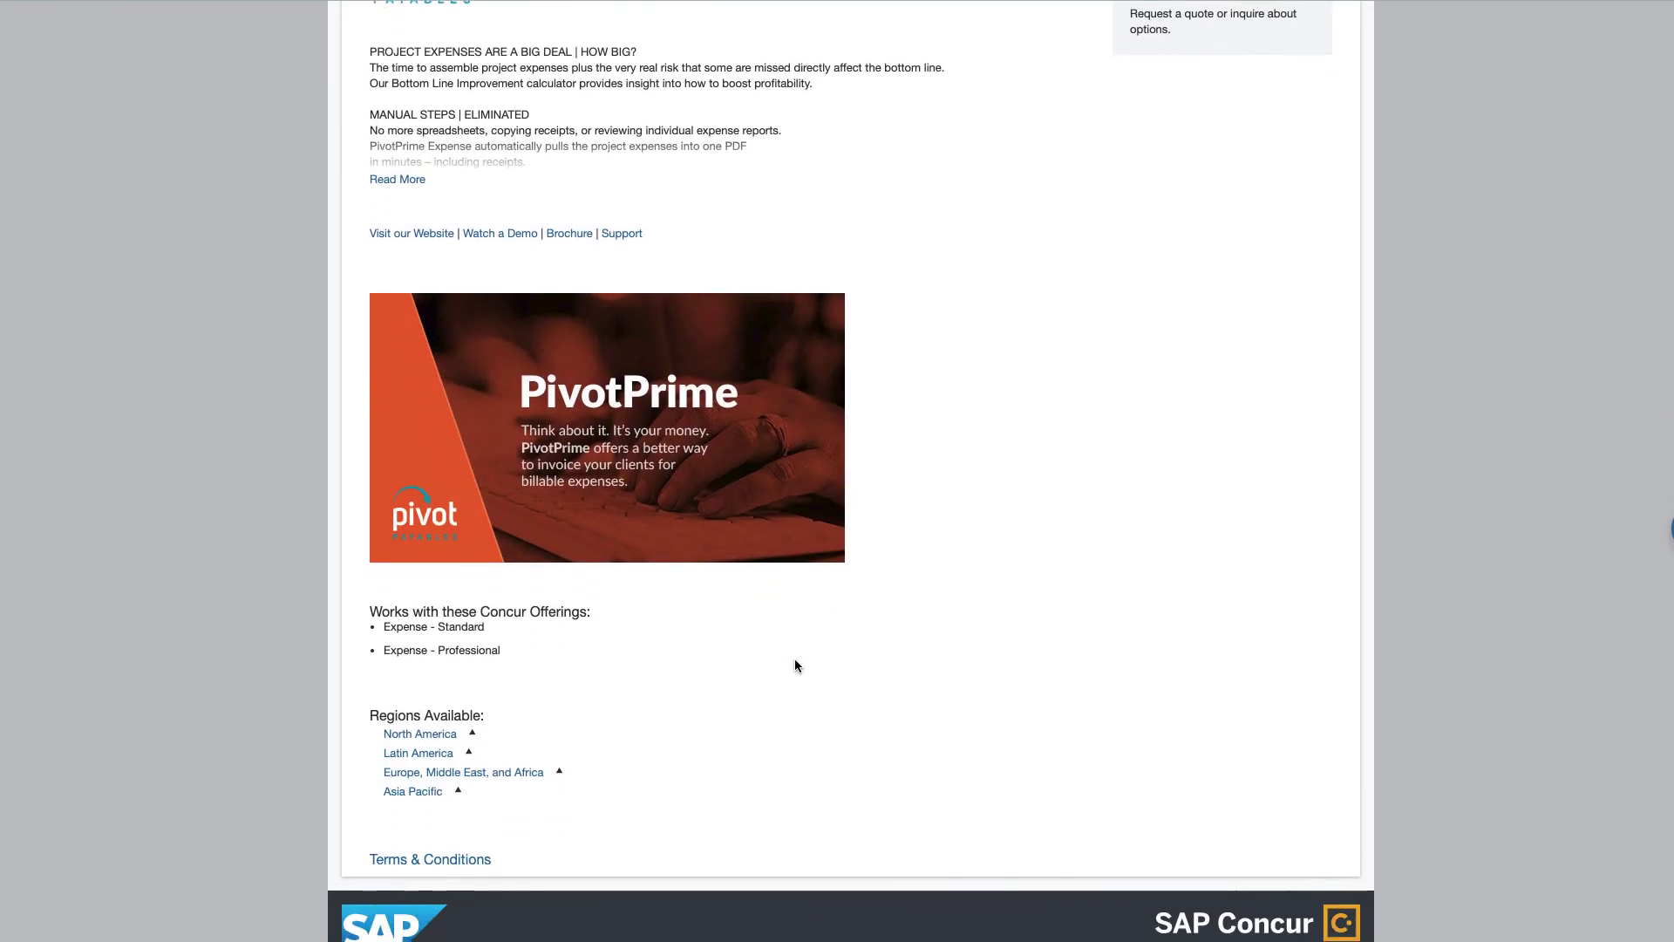
Review PivotPrime Expense's Shared Information terms, then open the exposed services and fields reference.
{"action": "left_click", "coordinate": [473, 863]}
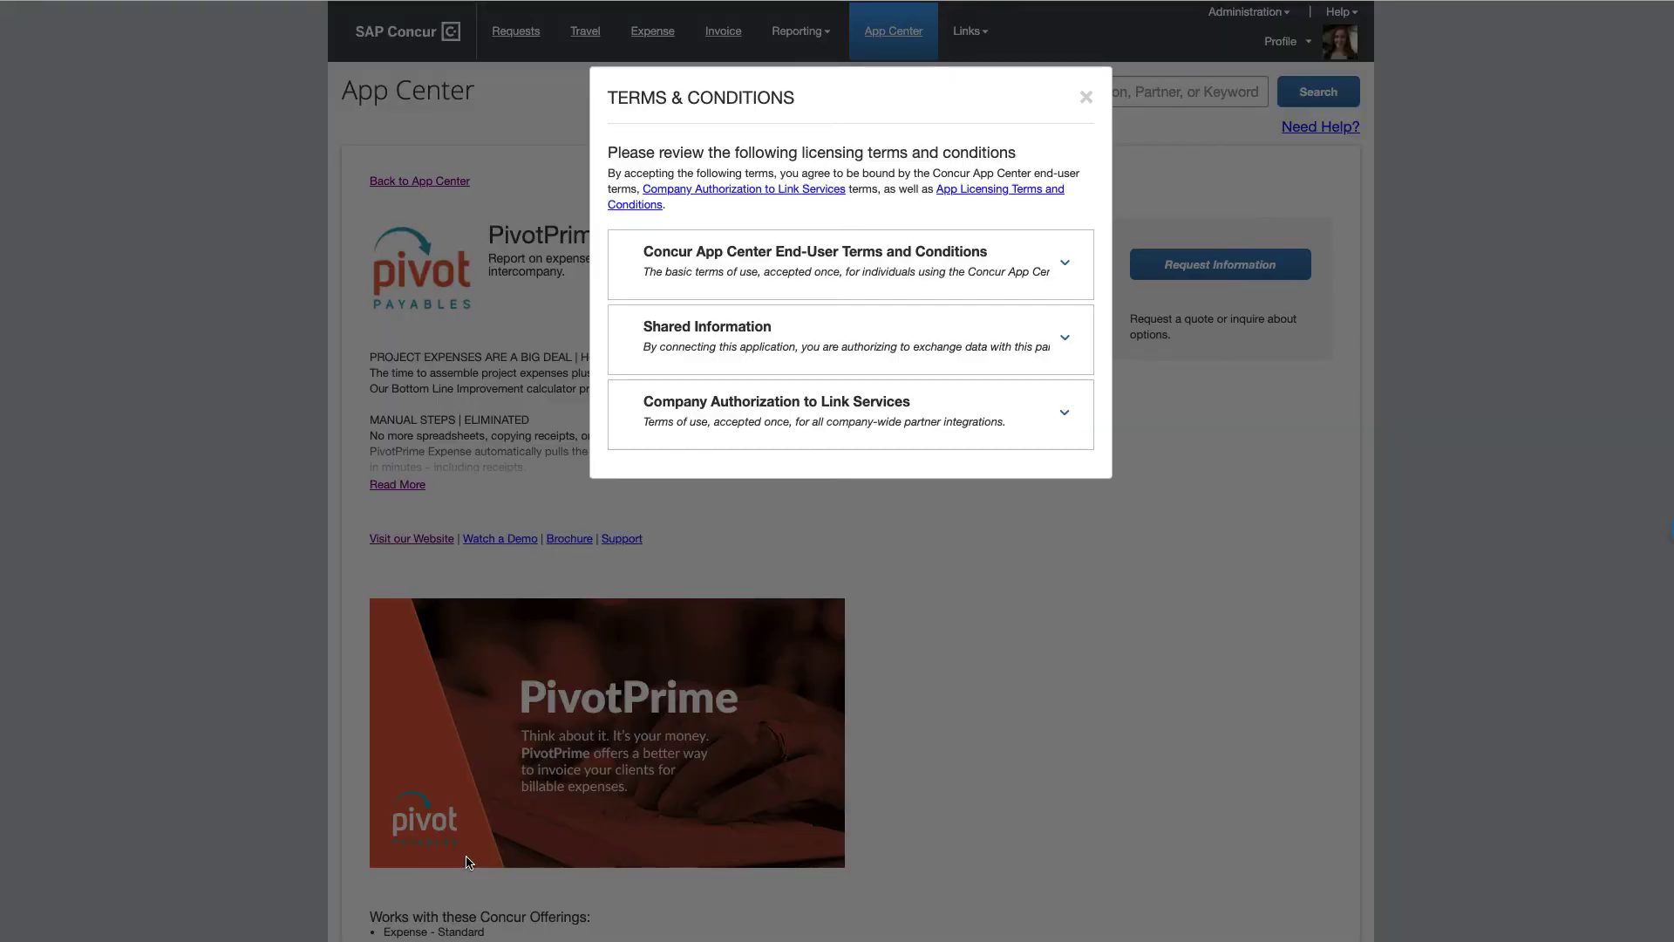
{"action": "left_click", "coordinate": [1064, 336]}
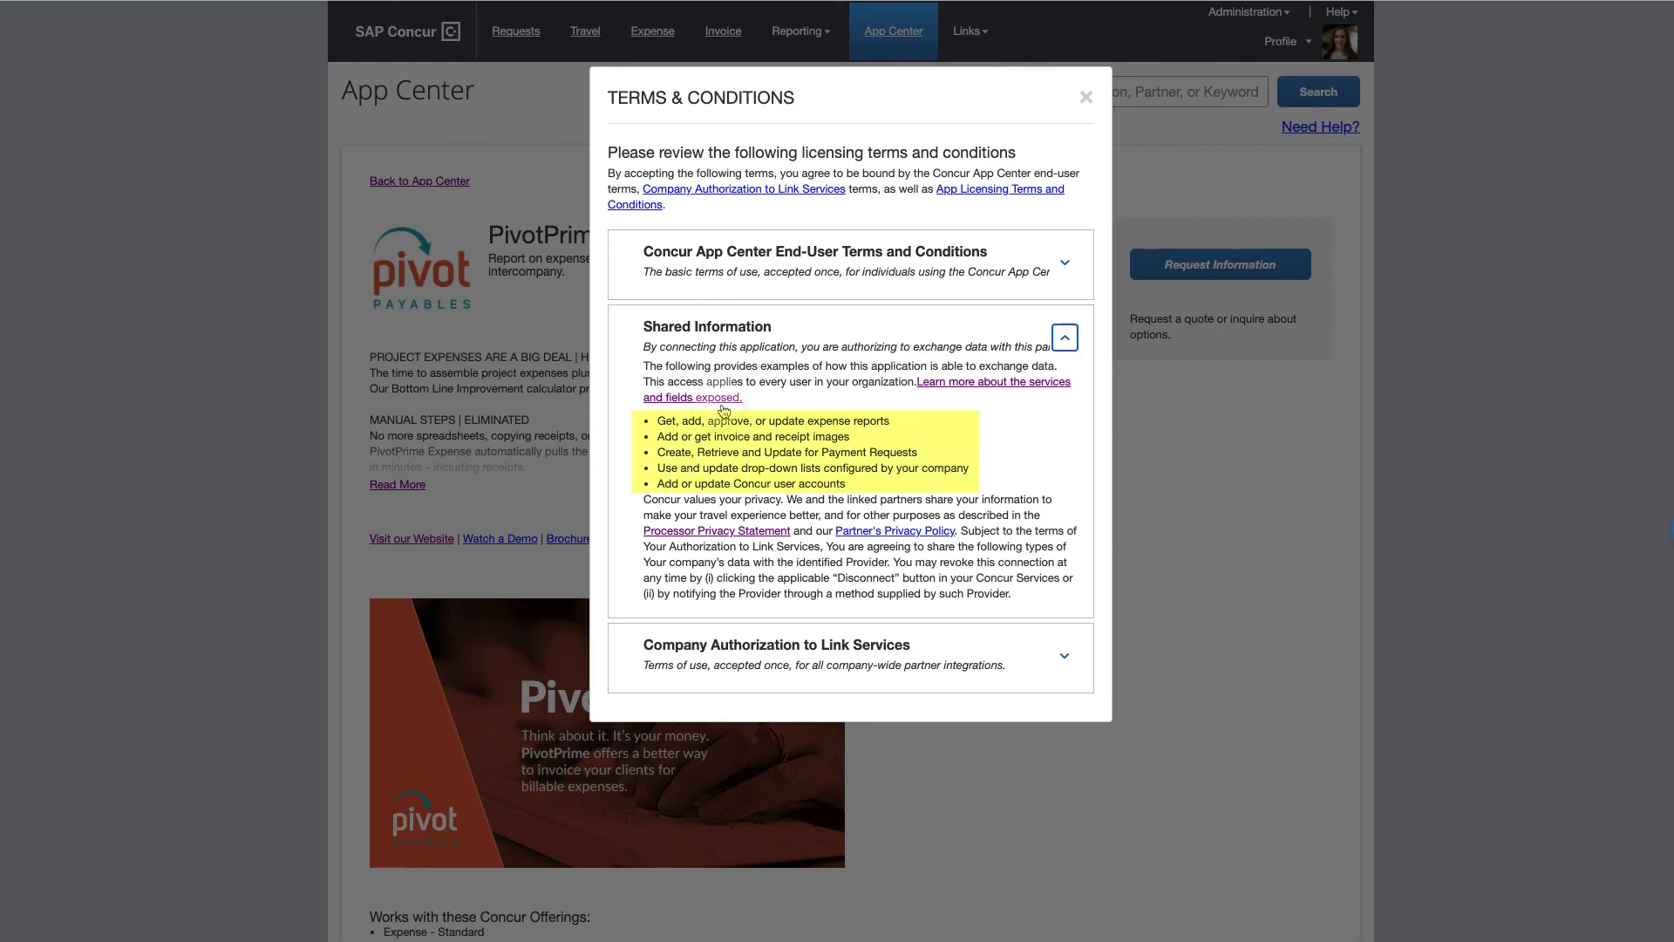
{"action": "left_click", "coordinate": [720, 393]}
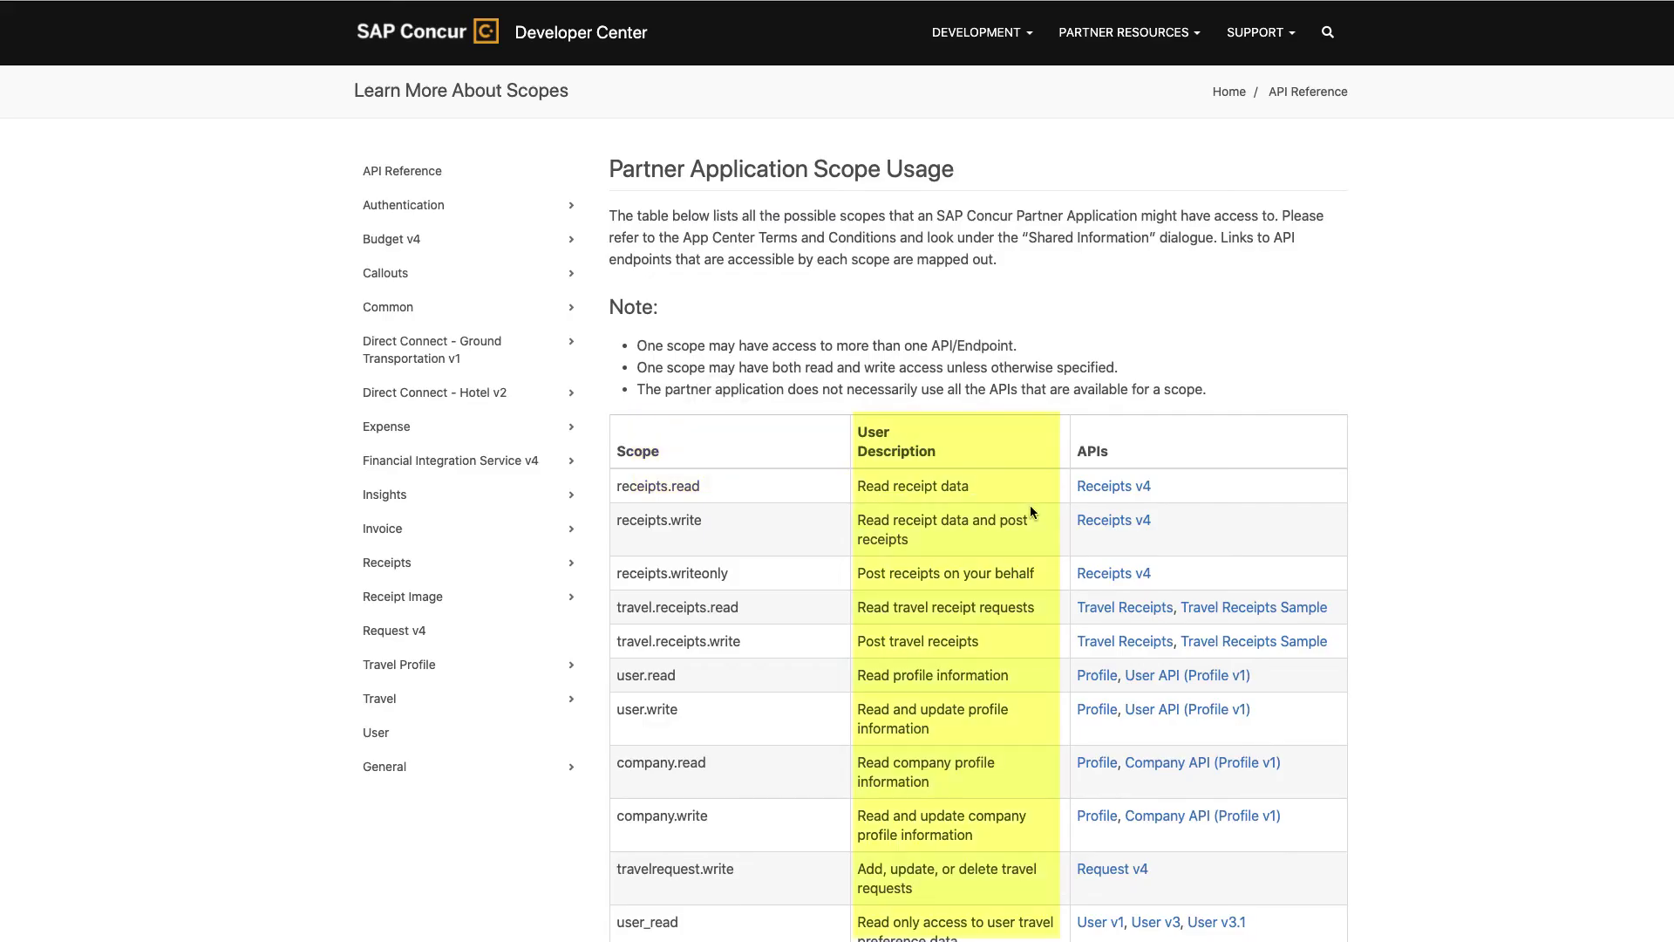
{"action": "scroll", "coordinate": [1029, 505], "scroll_direction": "down", "scroll_amount": 3}
{"action": "scroll", "coordinate": [1029, 505], "scroll_direction": "down", "scroll_amount": 3}
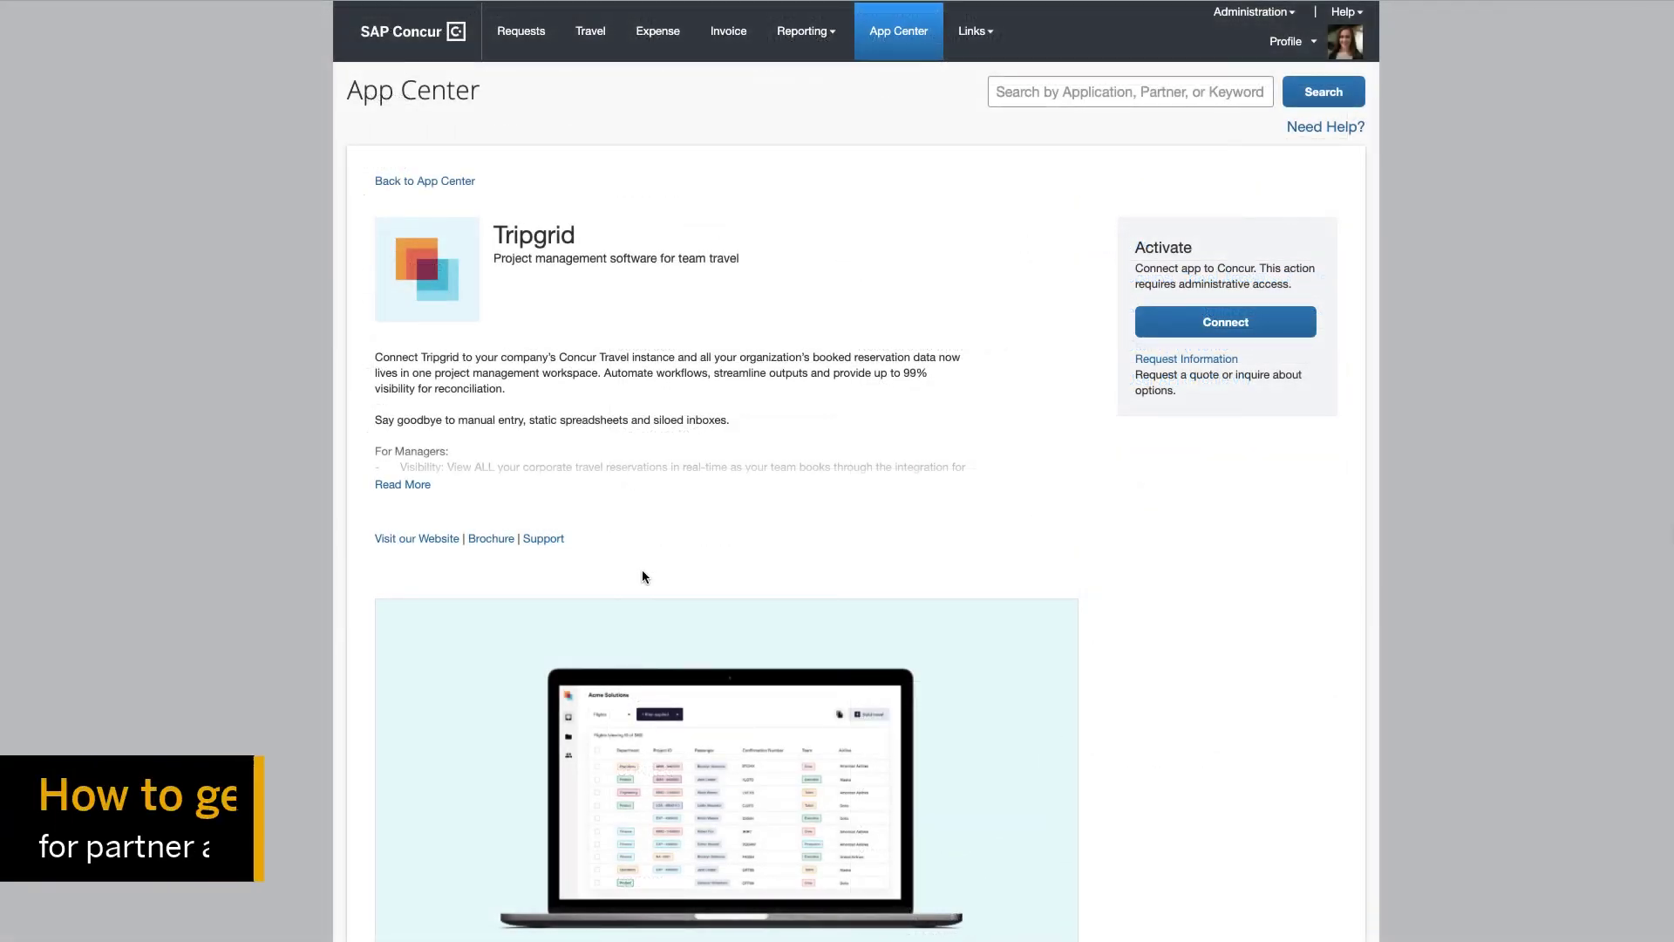
Open an Outlook email to Tripgrid's support contact from the listing's Support link.
{"action": "left_click", "coordinate": [544, 538]}
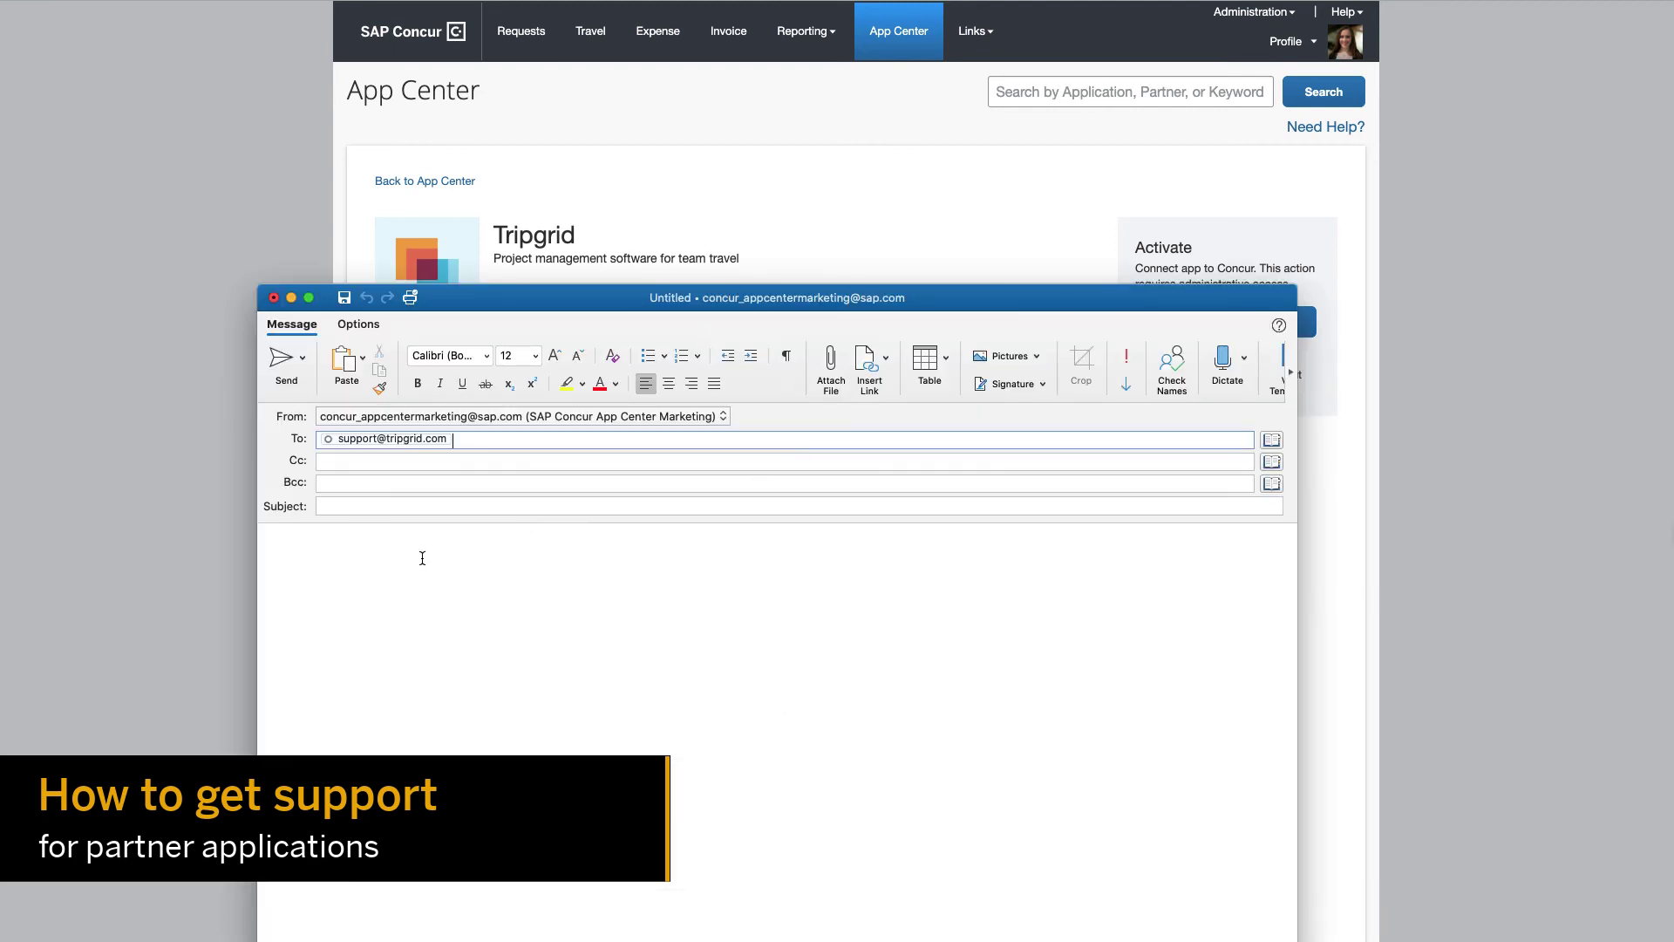
{"action": "left_click", "coordinate": [423, 559]}
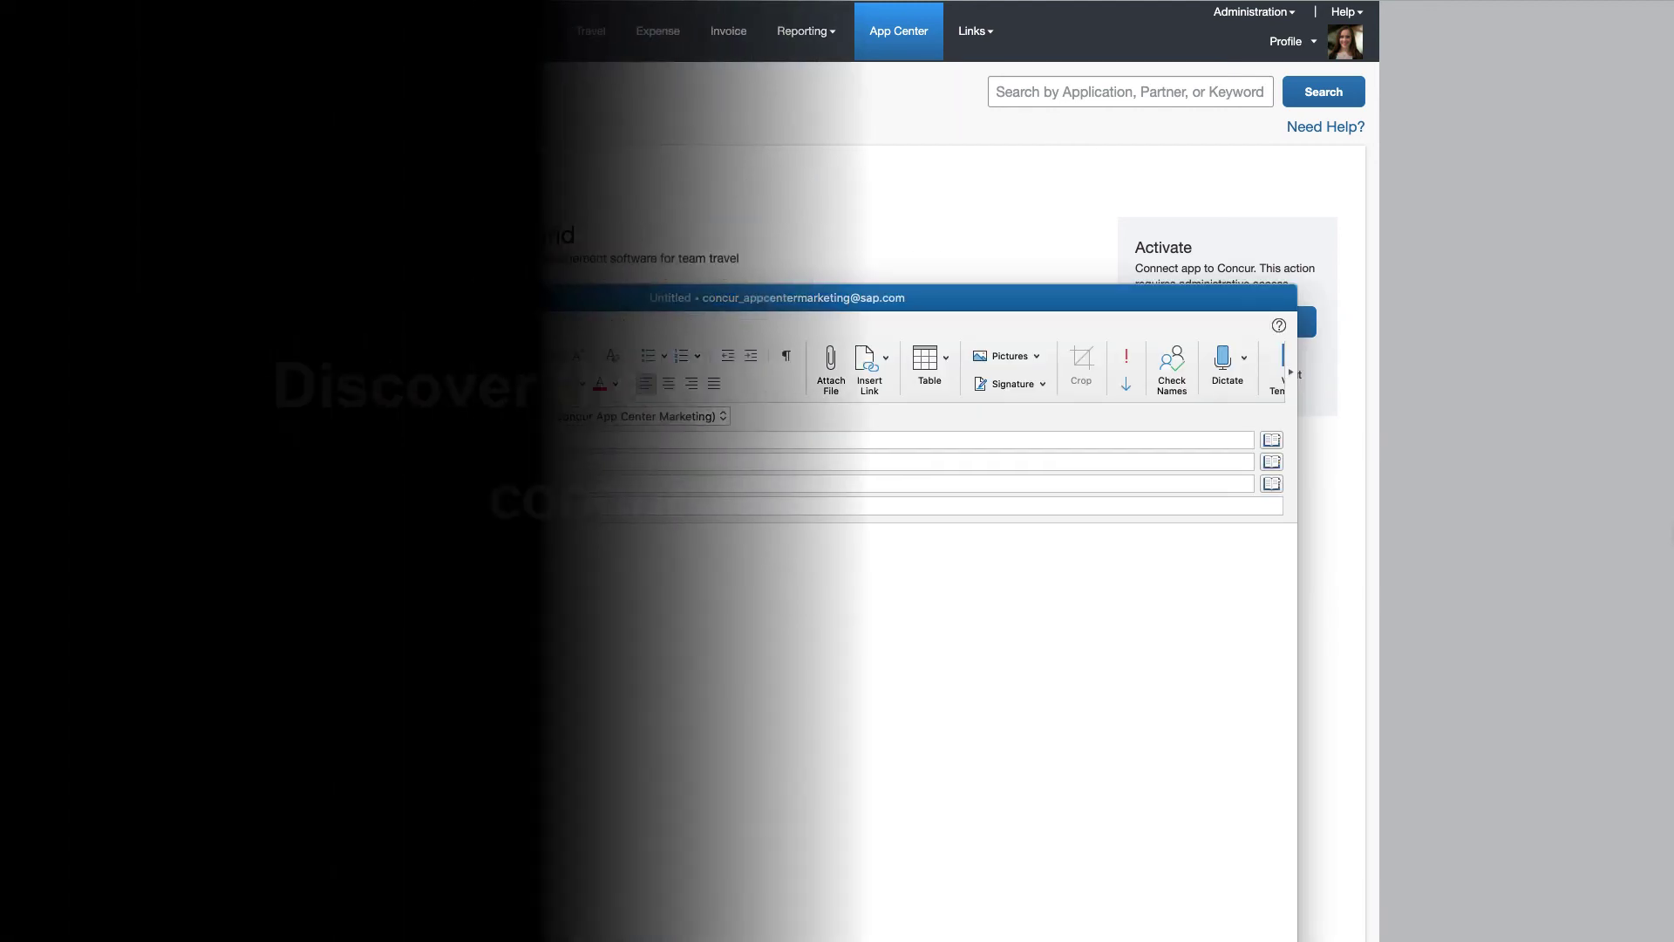